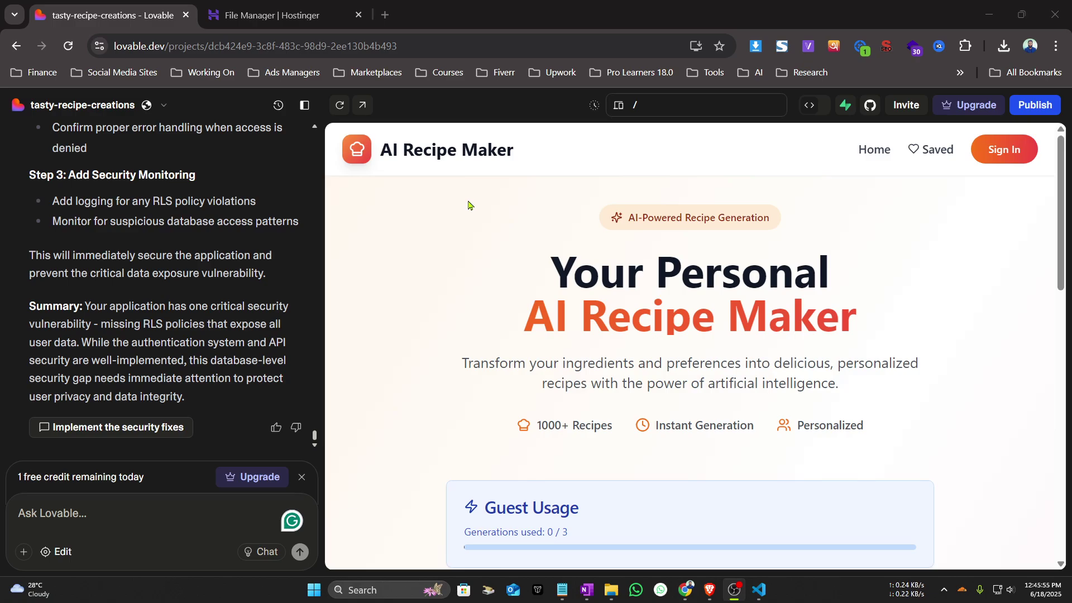
Show the Lovable project's GitHub connection to reach the tasty-recipe-creations repository link
scroll(531, 262, "down", 15)
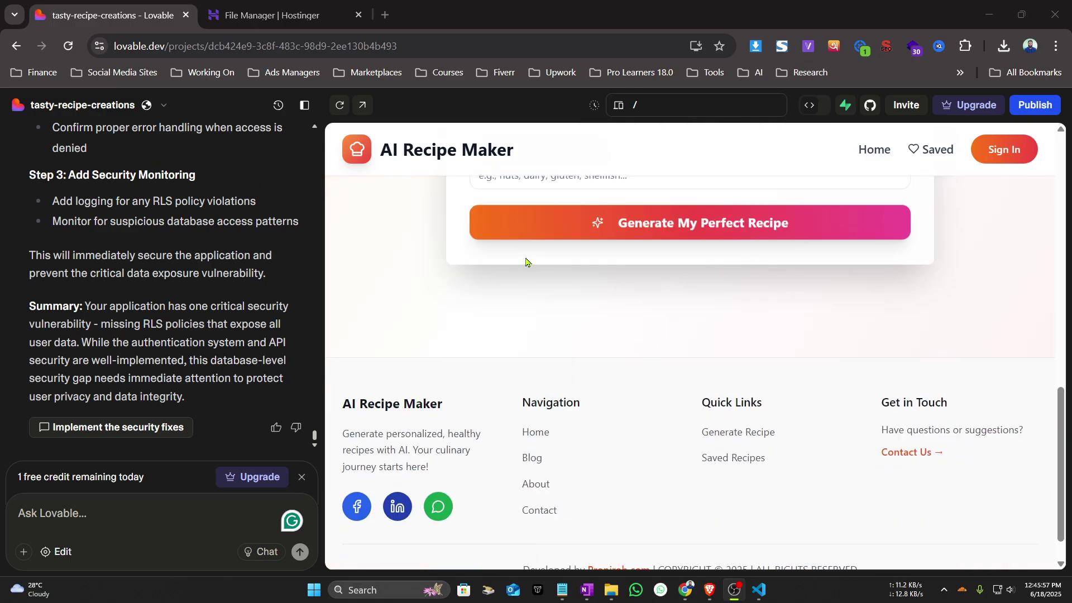
scroll(528, 263, "up", 15)
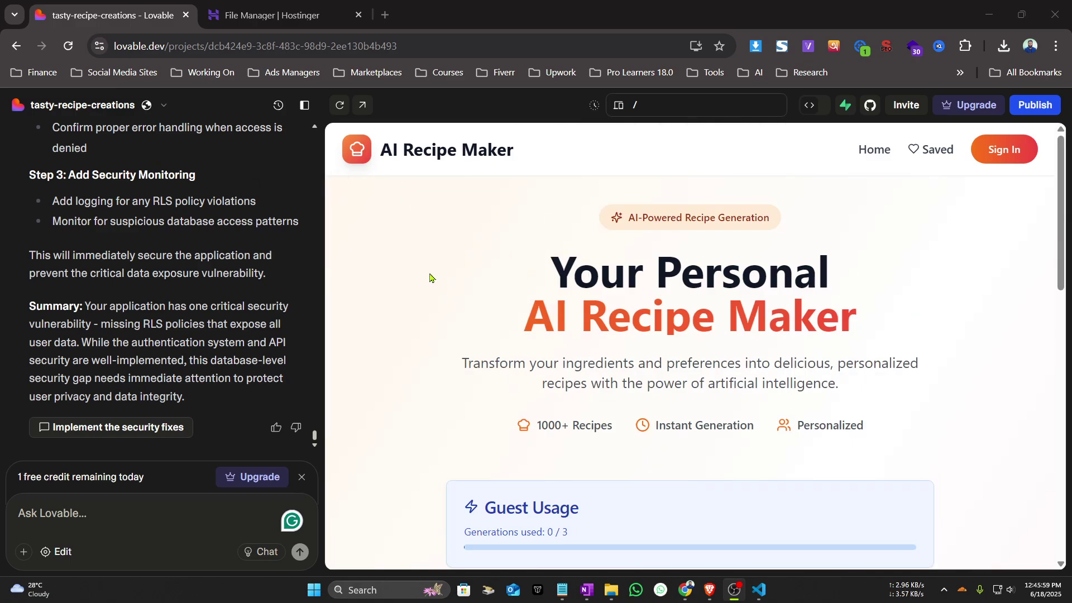
left_click(870, 105)
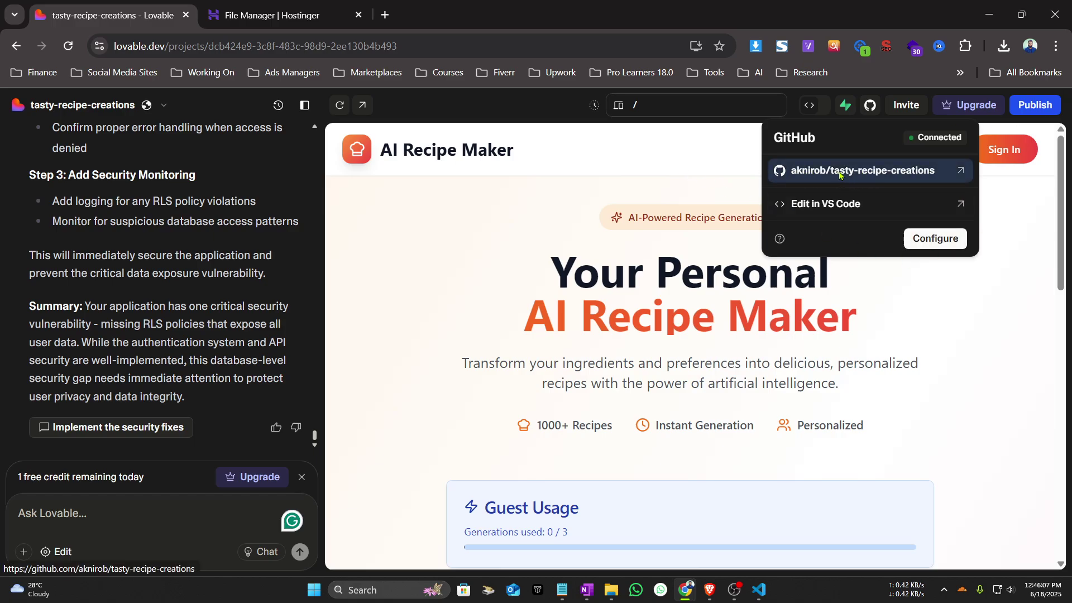
Open the tasty-recipe-creations repository and download its code as a ZIP
left_click(920, 174)
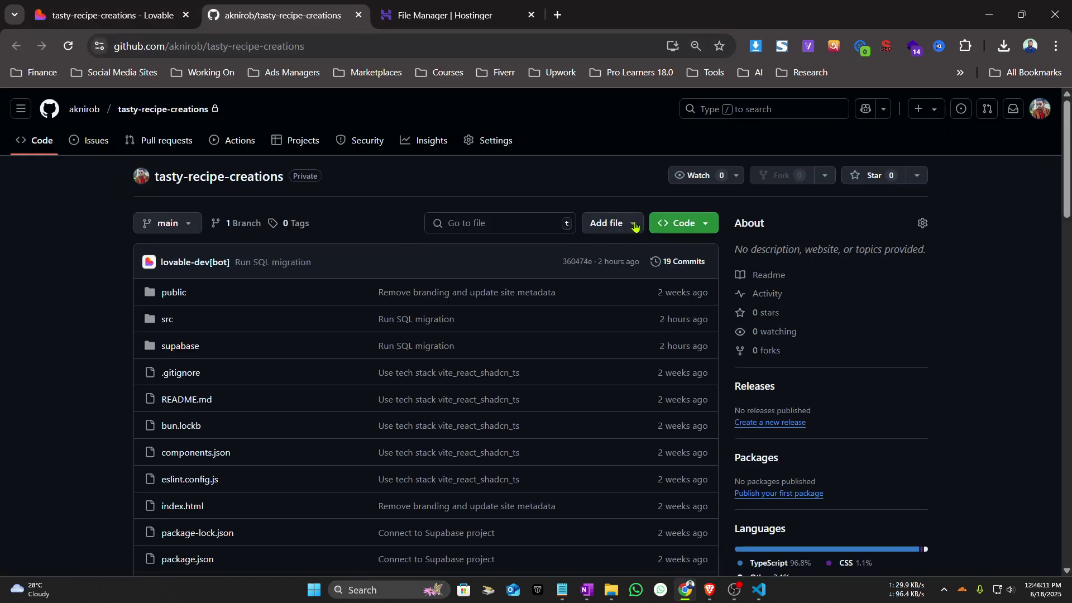
left_click(691, 223)
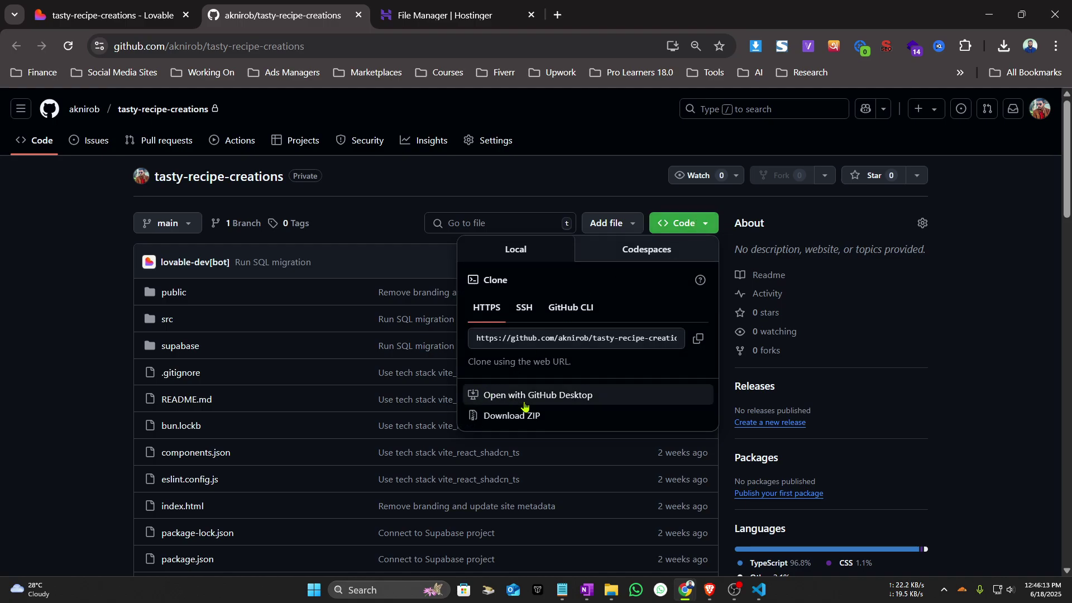
left_click(537, 415)
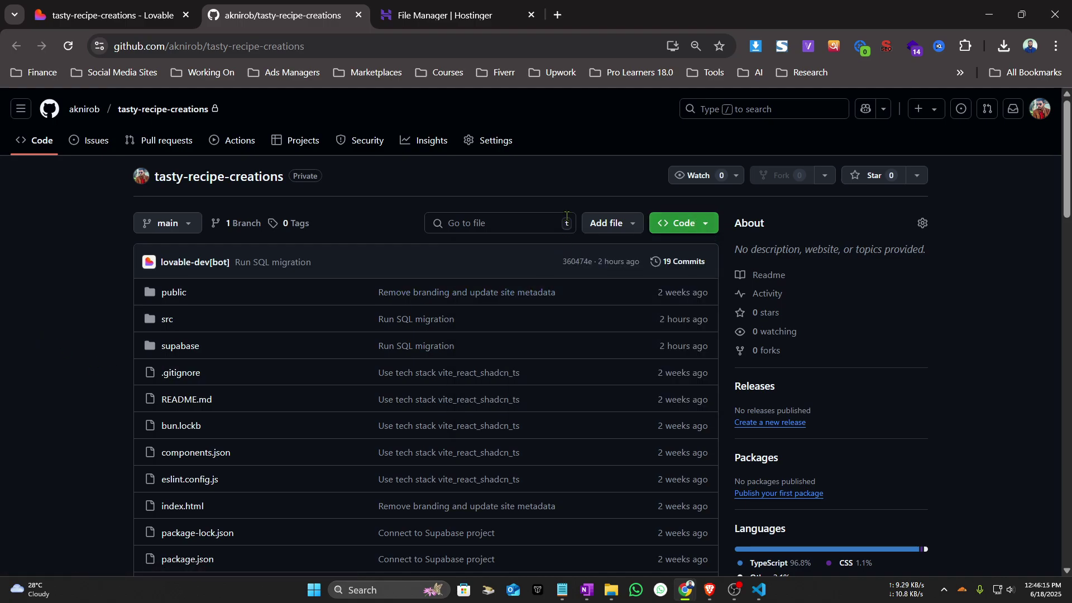
Extract tasty-recipe-creations-main.zip into the Downloads folder, then return to the other windows
left_click(611, 591)
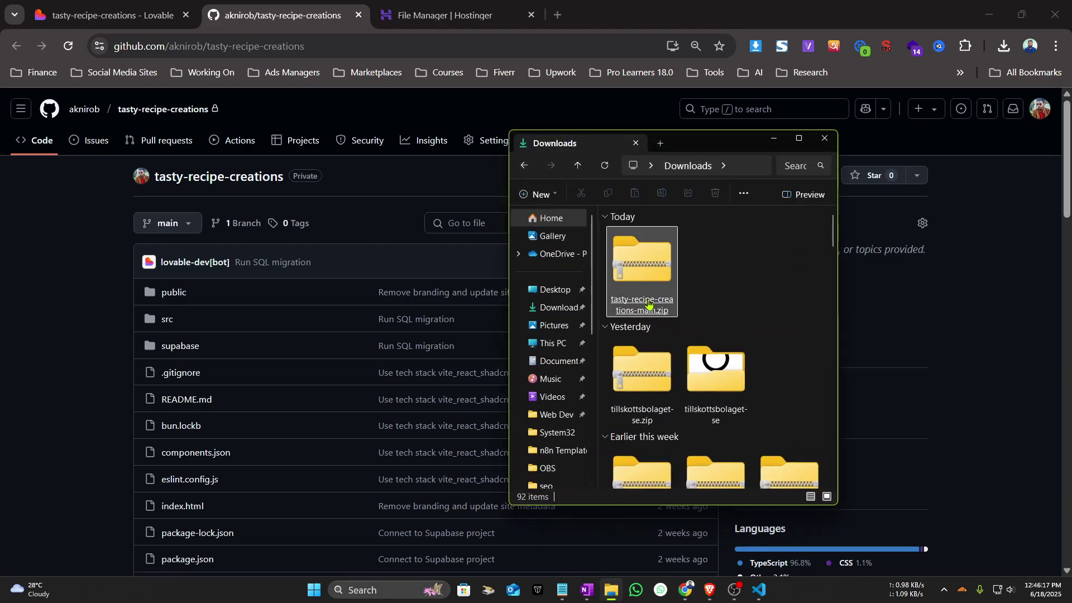
left_click(643, 274)
right_click(643, 273)
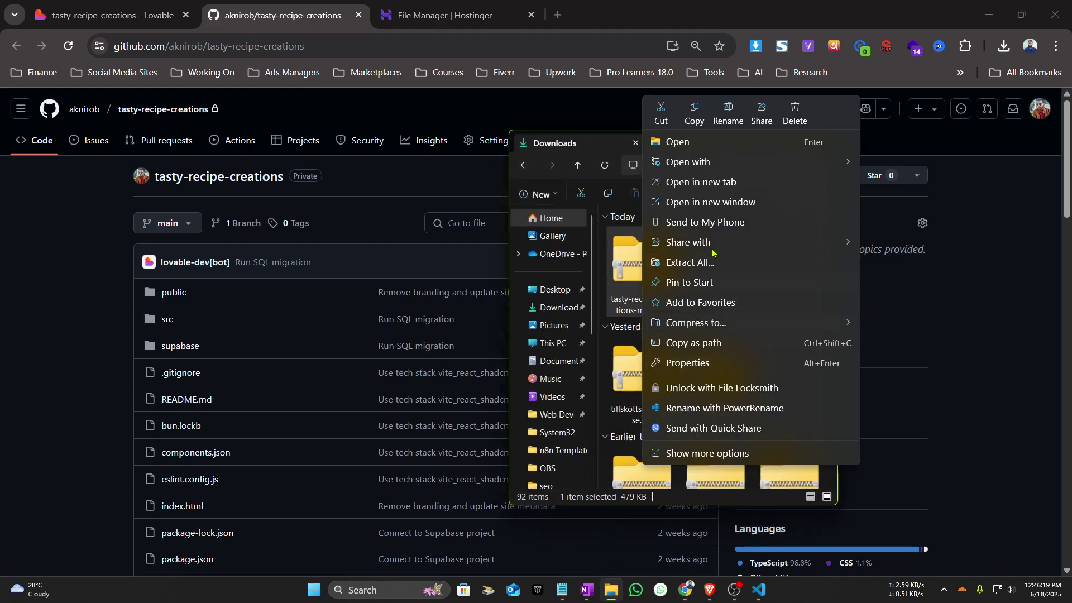
left_click(694, 263)
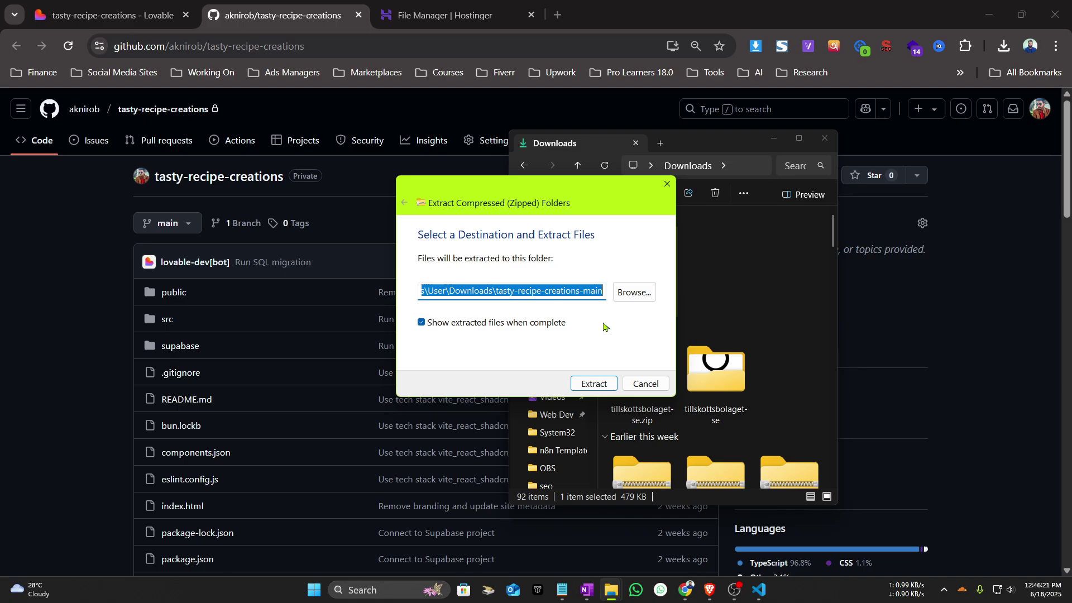
left_click(593, 383)
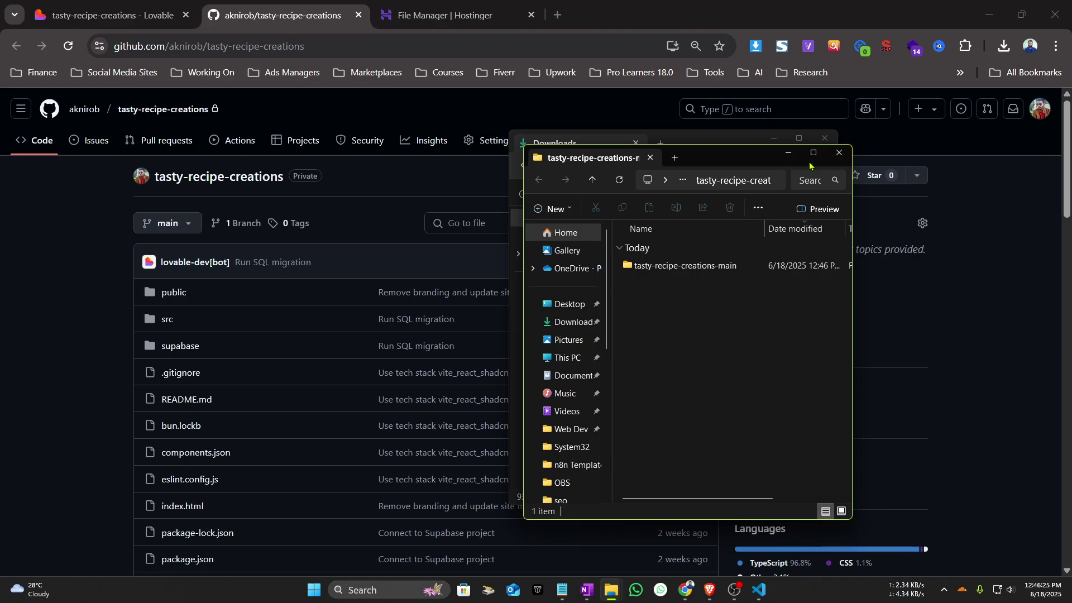
left_click(751, 142)
left_click(774, 140)
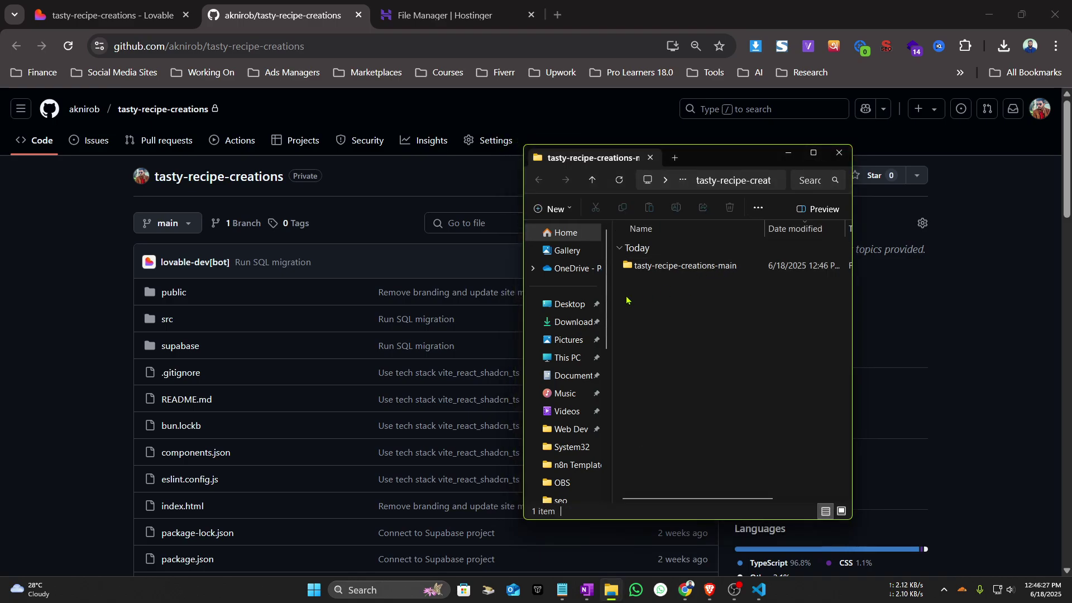
left_click(101, 274)
Drag the tasty-recipe-creations-main folder into VS Code and open a terminal panel
left_click(760, 591)
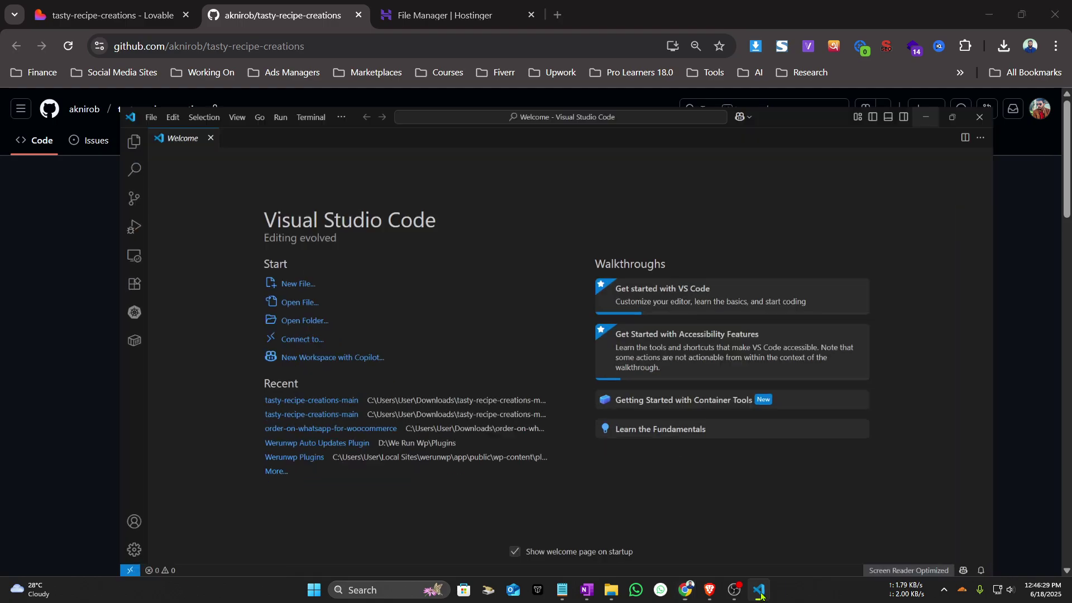
left_click(611, 590)
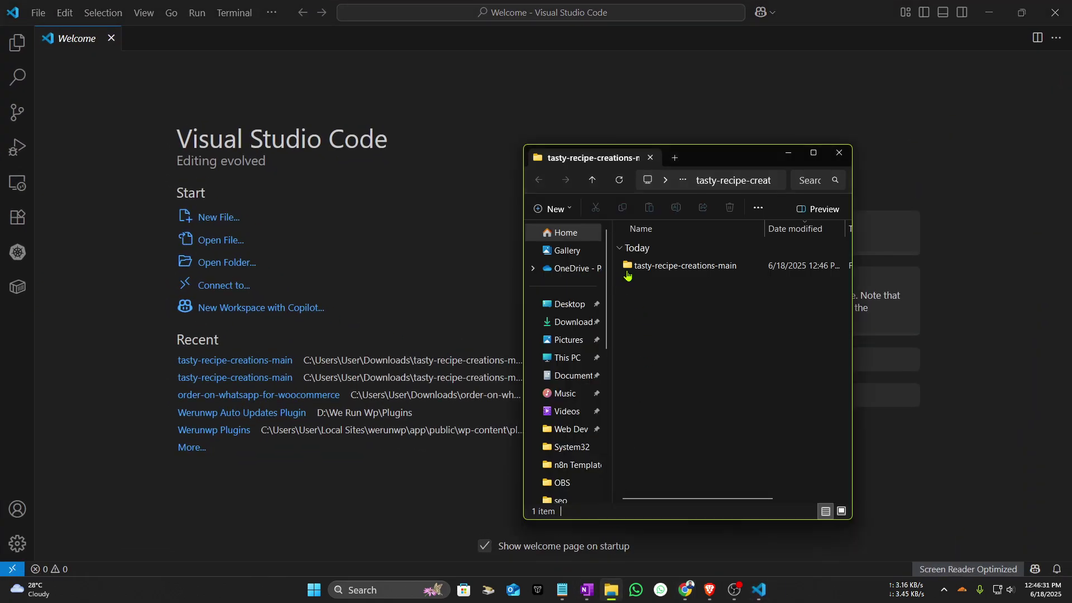
left_click_drag(682, 269, 329, 169)
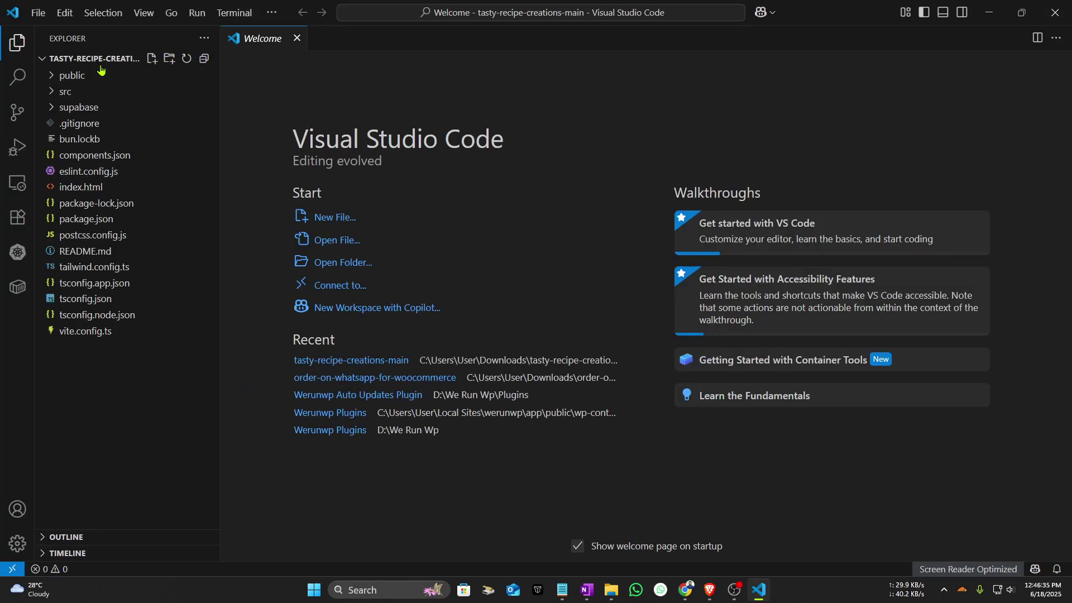
left_click(943, 12)
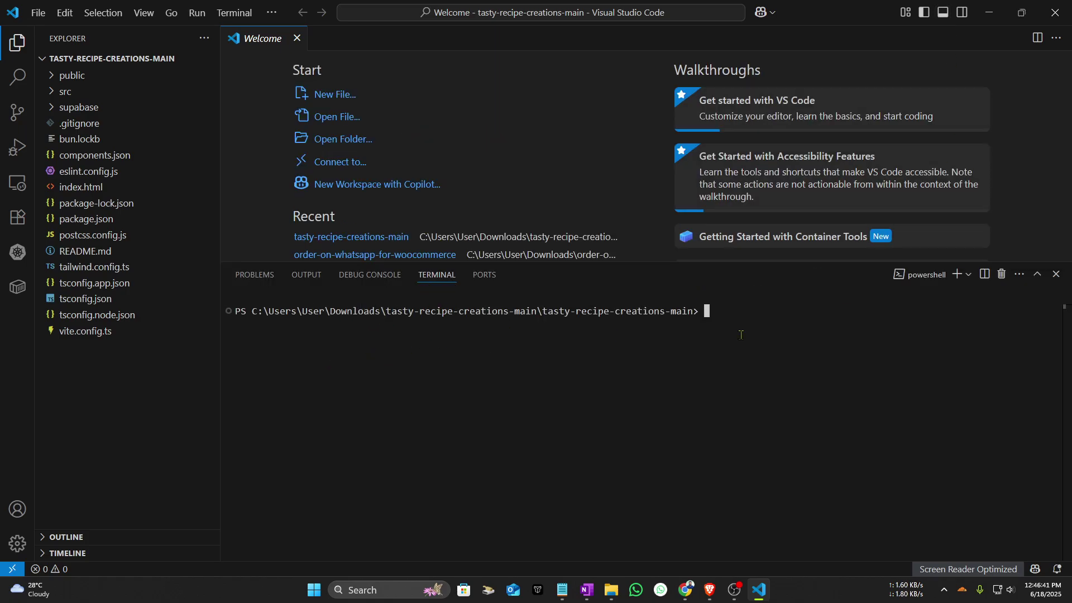
Run npm install, then npm run build in the terminal to produce the dist folder
type("npm install")
key("Return")
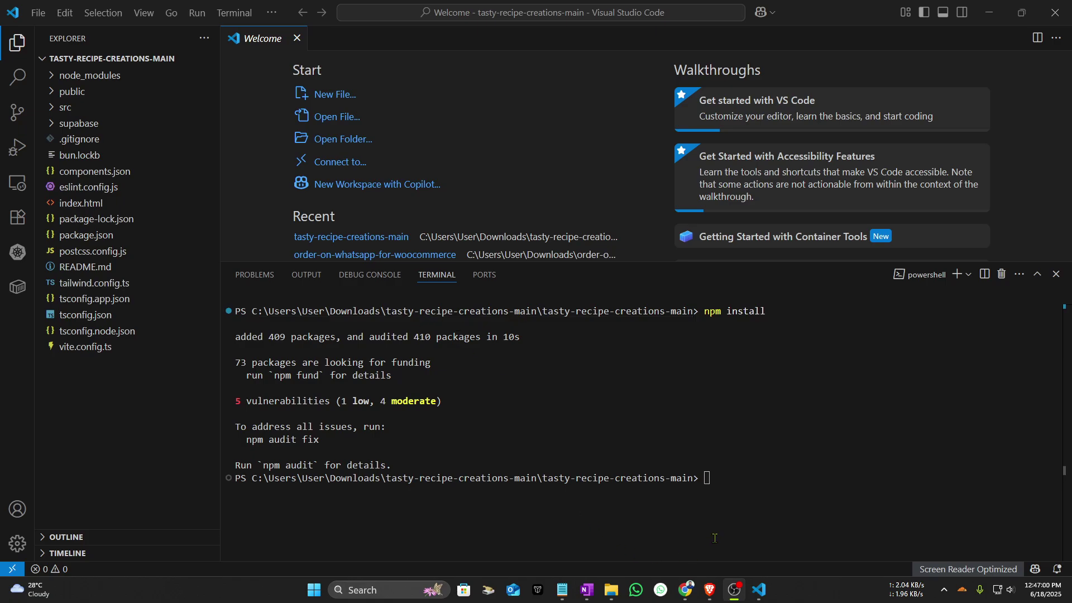
left_click(562, 591)
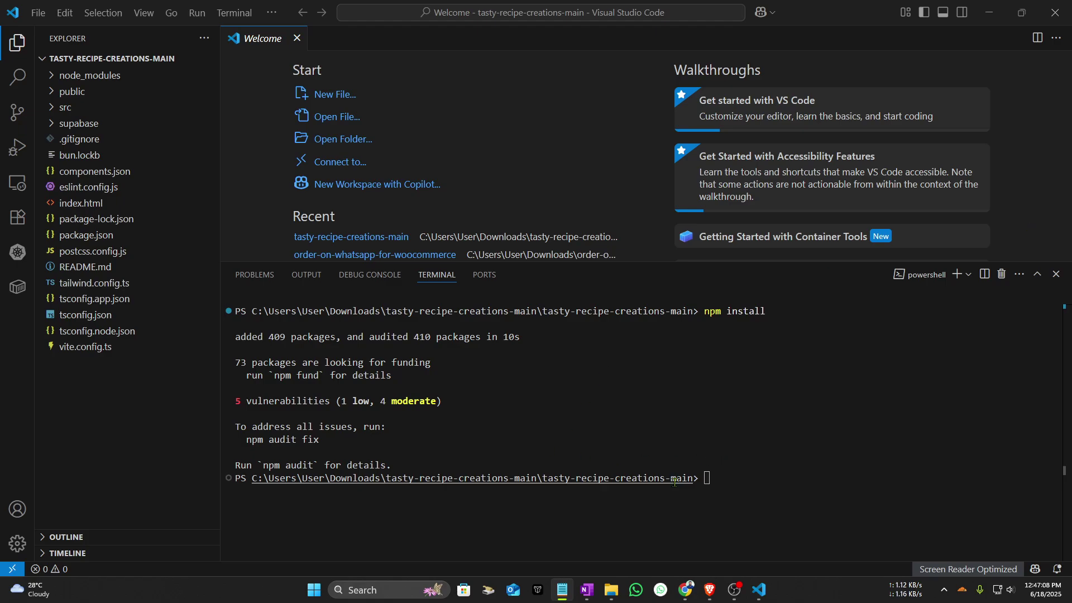
left_click(733, 482)
type("npm ")
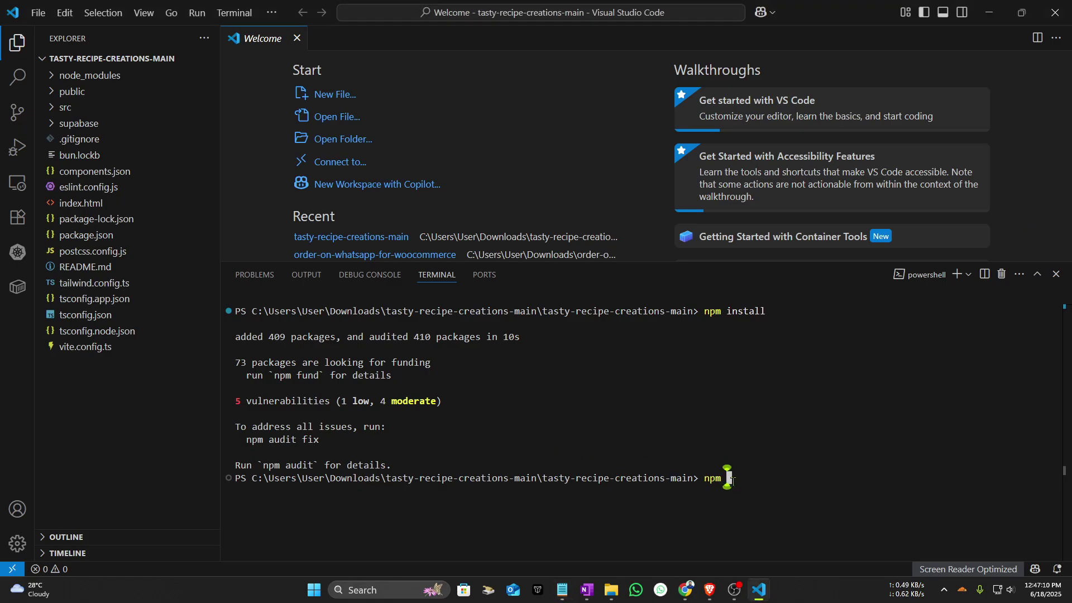
type("run ")
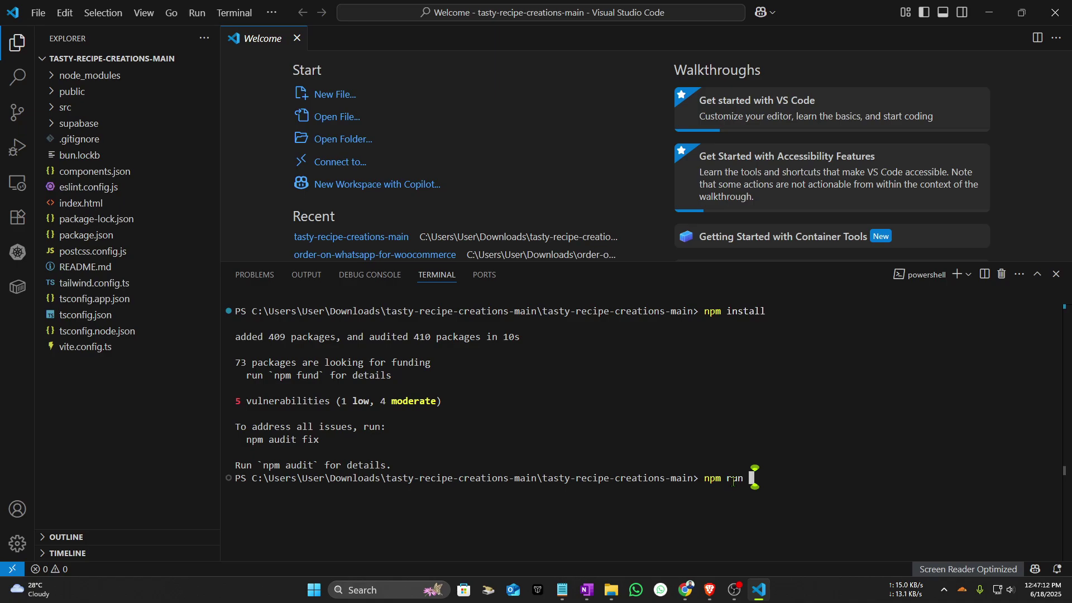
type("build")
key("Return")
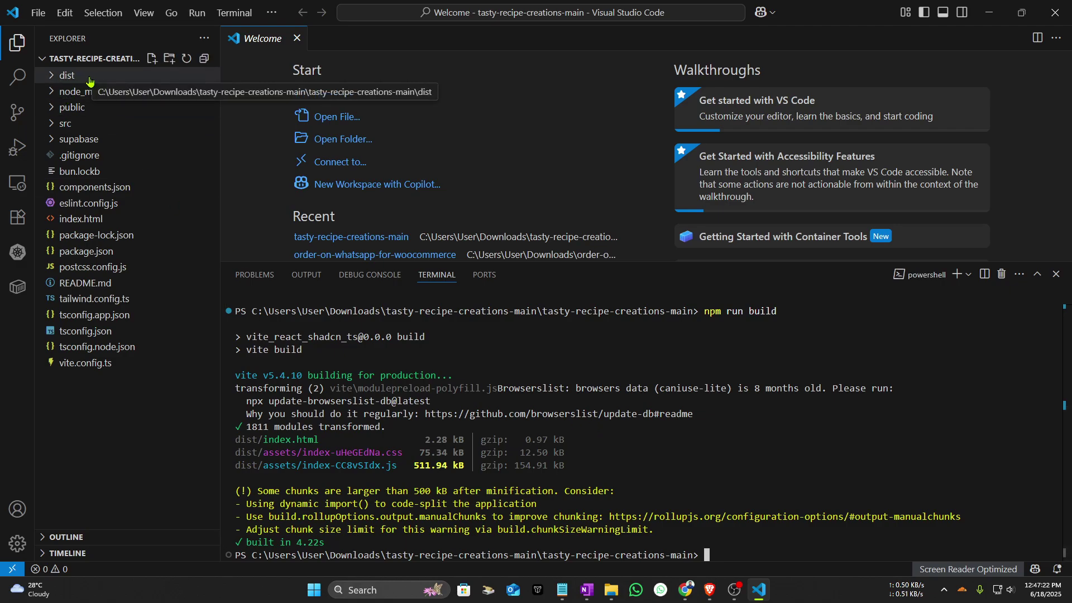
Find the dist folder inside tasty-recipe-creations-main, then switch to the Hostinger File Manager tab
left_click(990, 12)
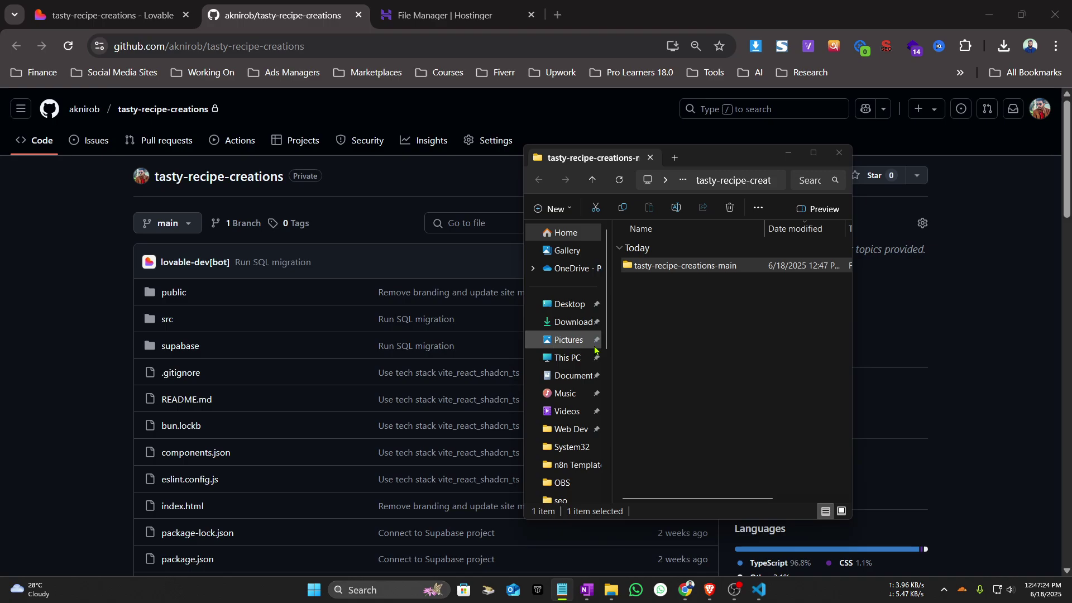
double_click(666, 268)
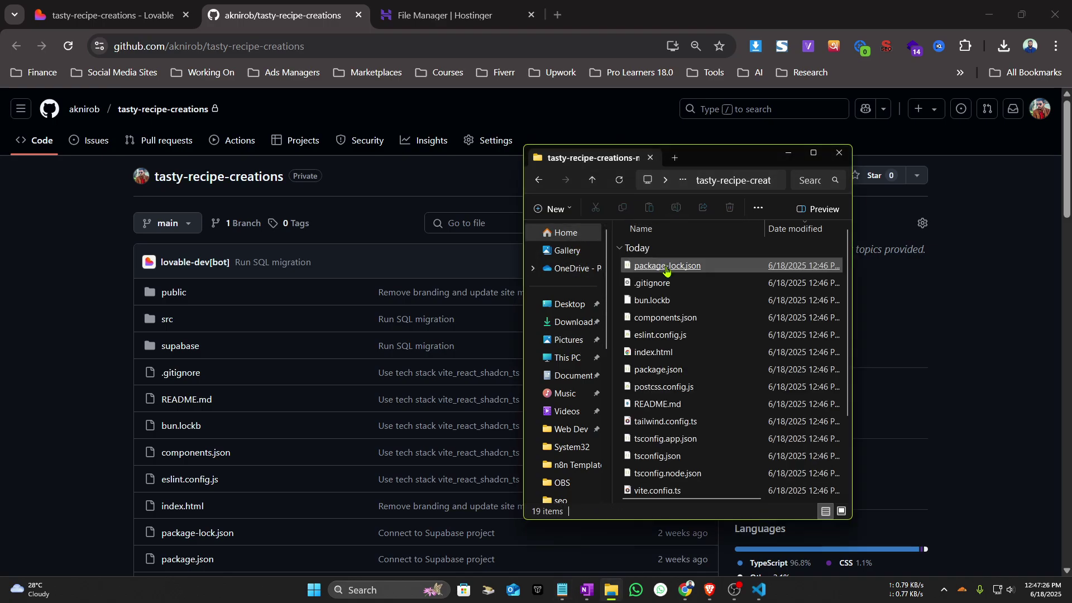
scroll(666, 270, "down", 2)
left_click(659, 421)
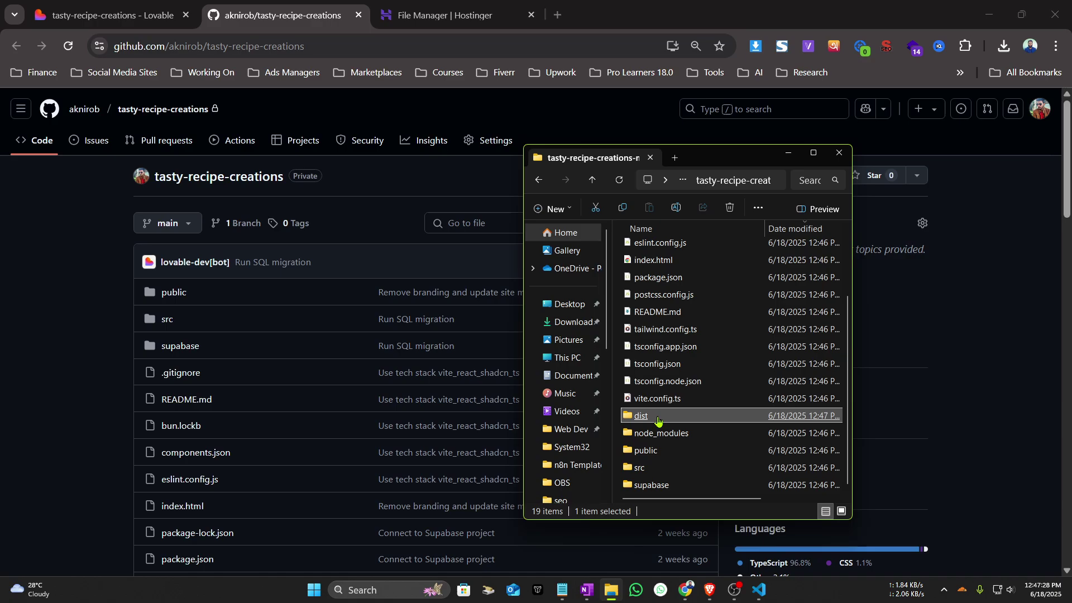
left_click(59, 219)
left_click(425, 15)
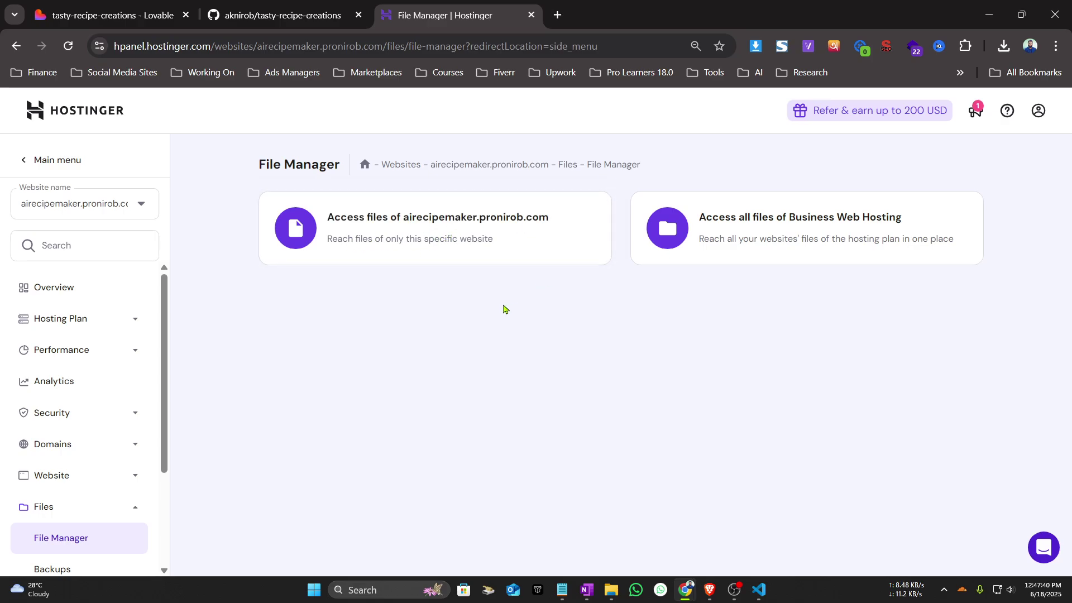
Open airecipemaker.pronirob.com's files and enter the public_html folder
left_click(491, 218)
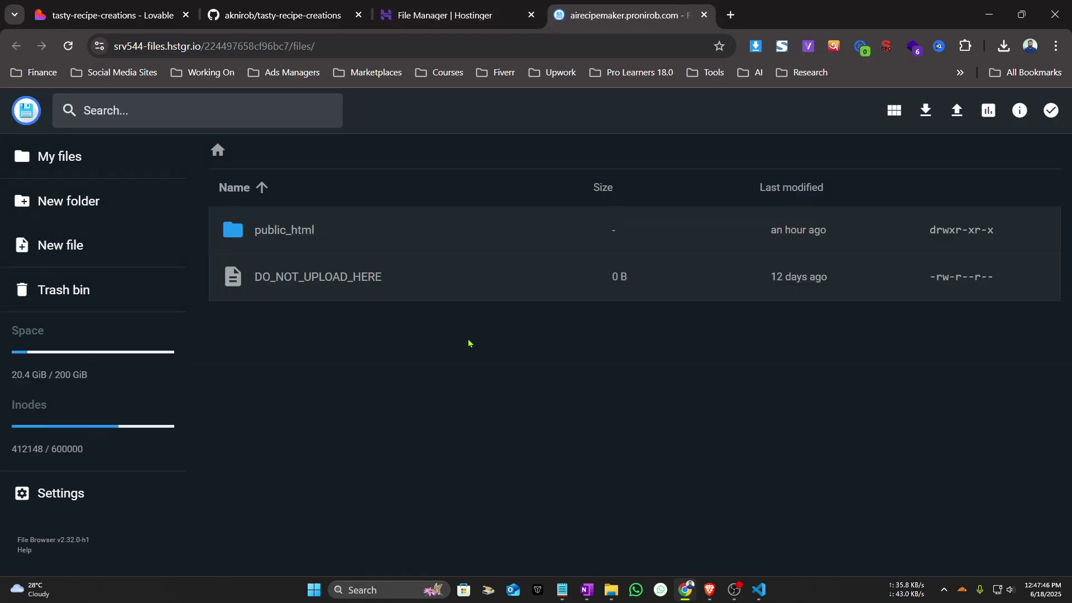
double_click(309, 231)
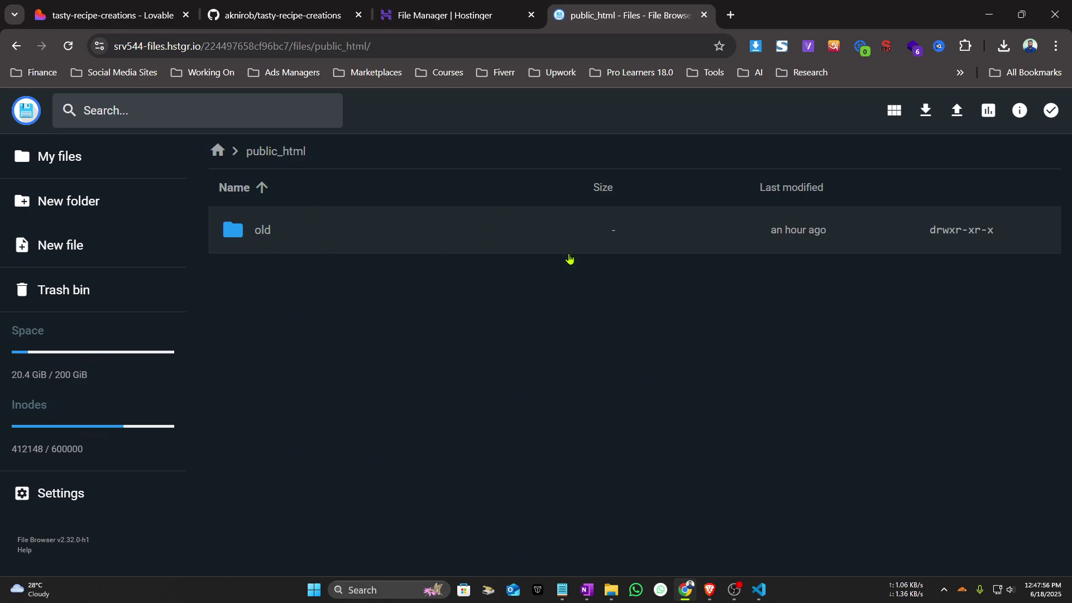
Drag the local dist folder into public_html to upload it, then open dist
mouse_move(611, 591)
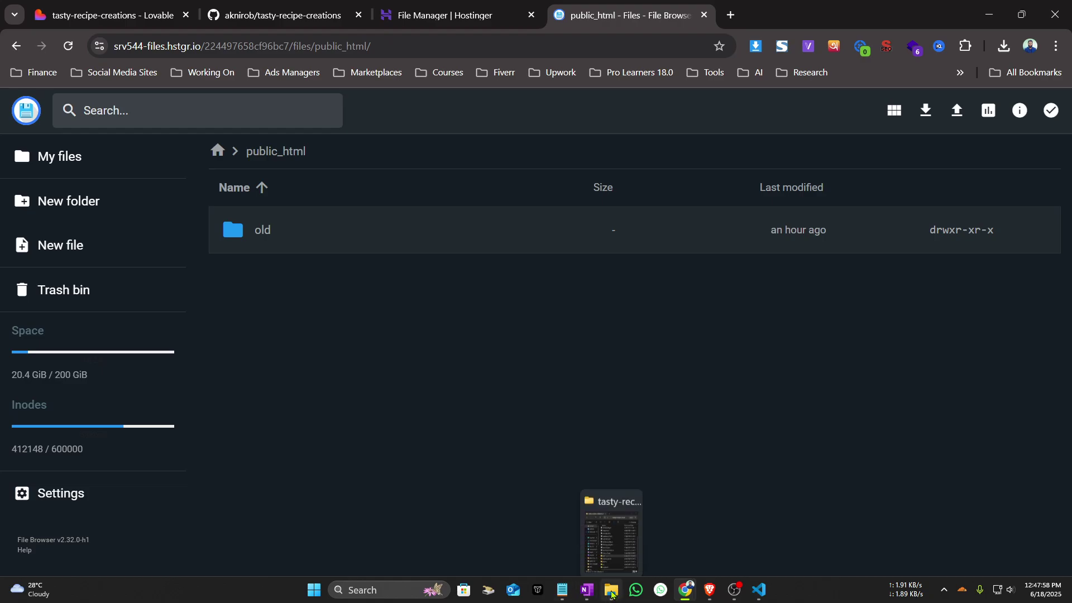
left_click(629, 529)
left_click_drag(642, 417, 330, 292)
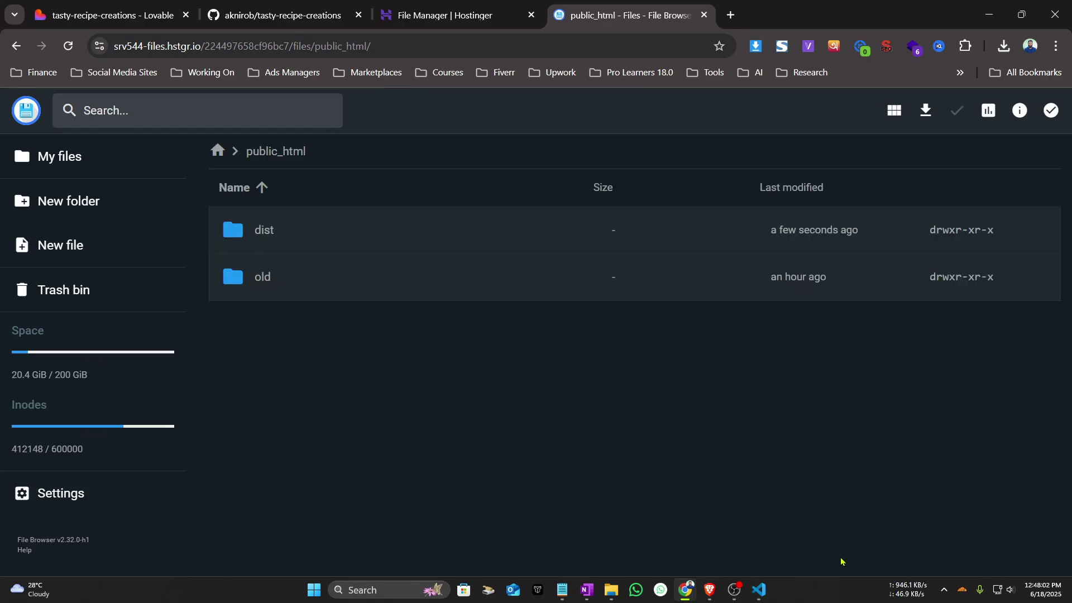
double_click(362, 242)
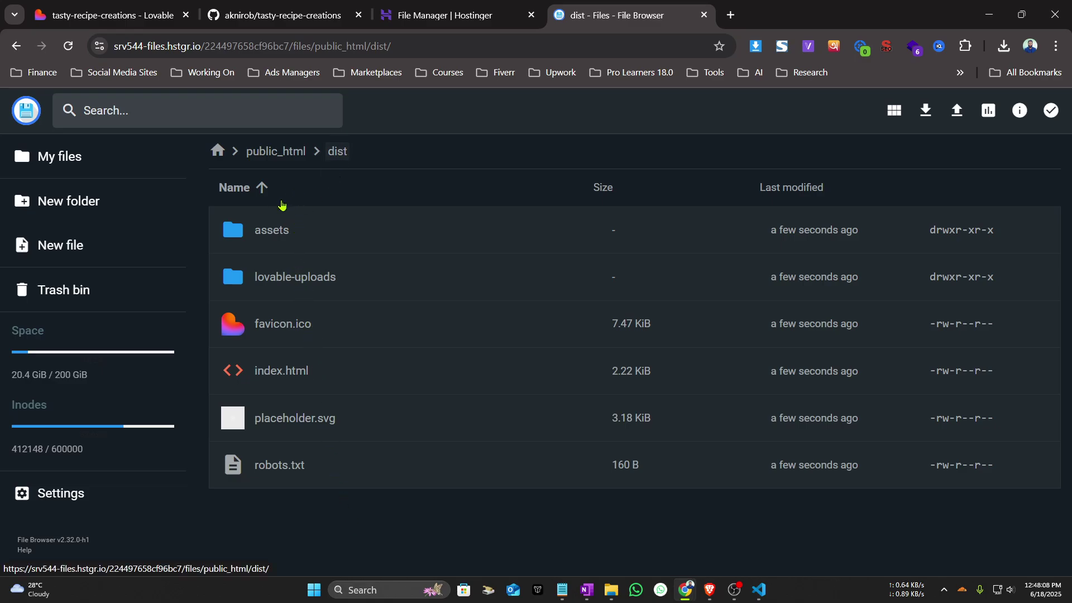
Move assets, lovable-uploads, favicon.ico, index.html, placeholder.svg and robots.txt from dist up into public_html
left_click(304, 247)
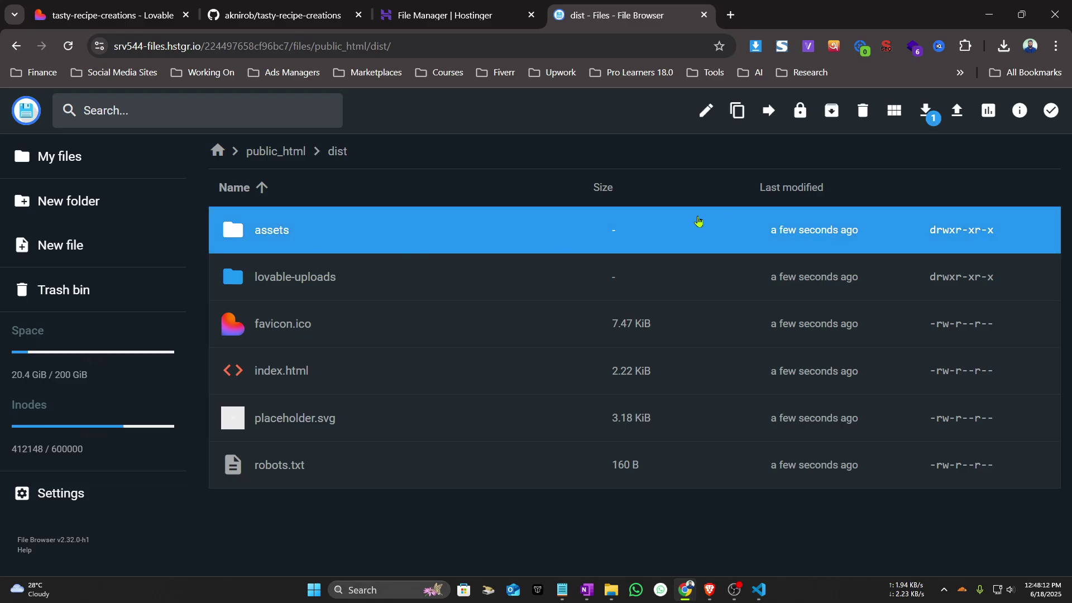
left_click(418, 278, "ctrl")
left_click(421, 332, "ctrl")
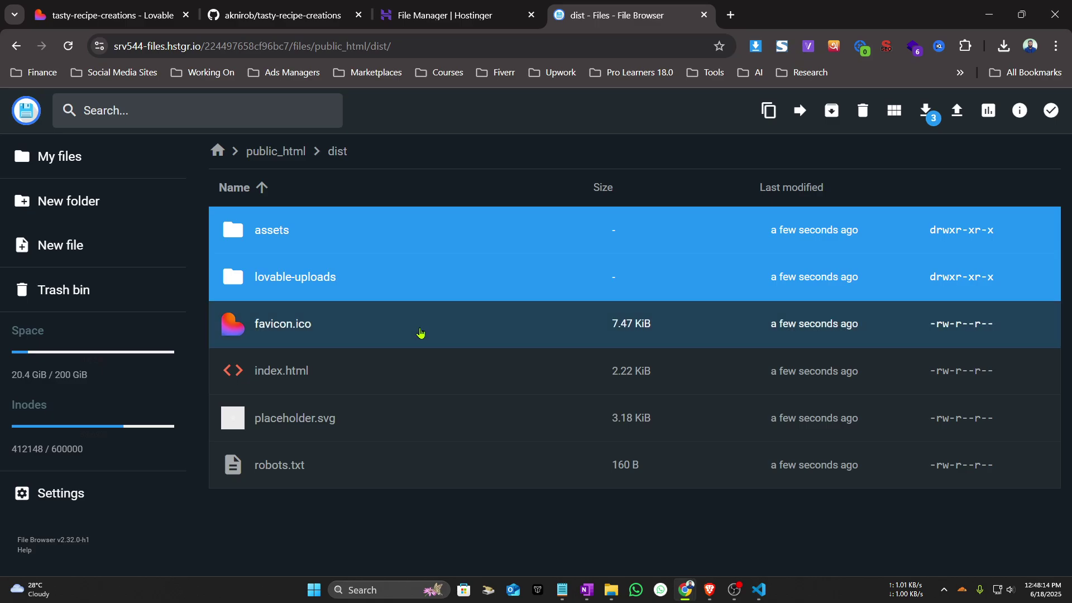
left_click(419, 371, "ctrl")
left_click(418, 415, "ctrl")
left_click(416, 479, "ctrl")
right_click(462, 251)
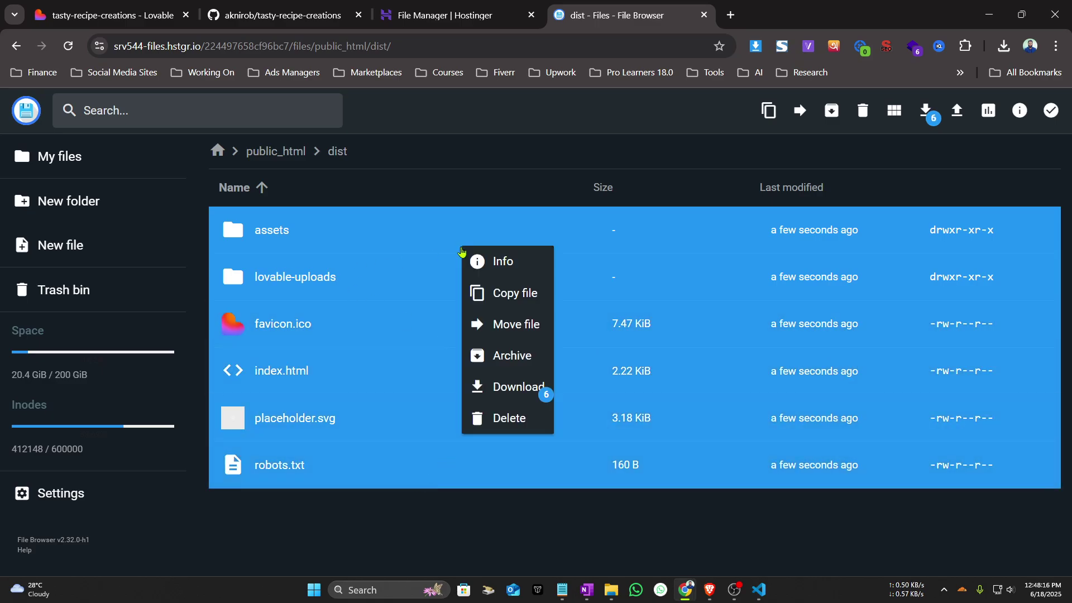
left_click(511, 325)
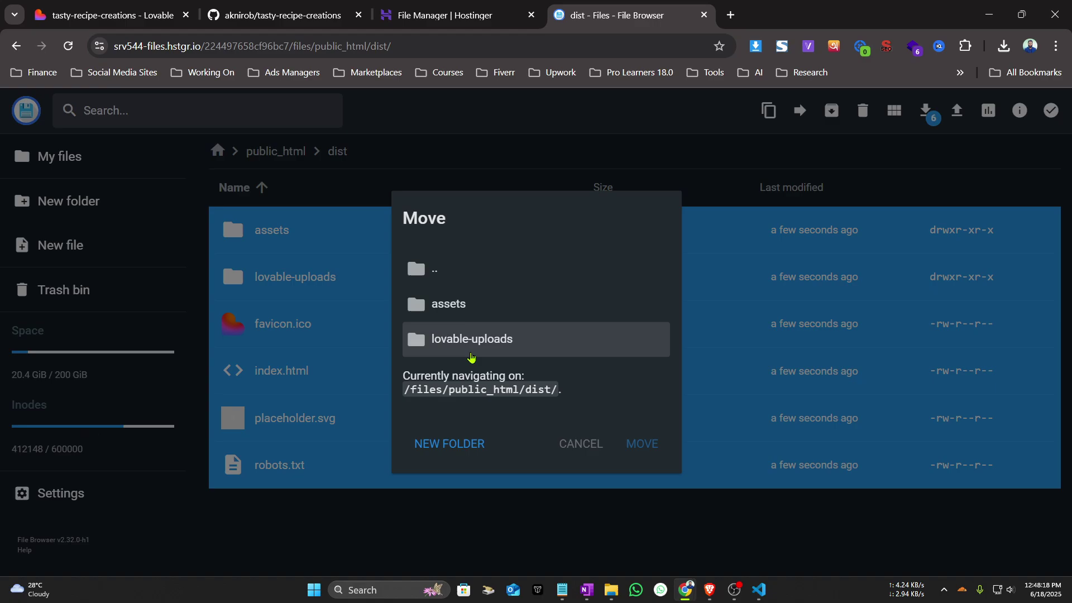
left_click(476, 279)
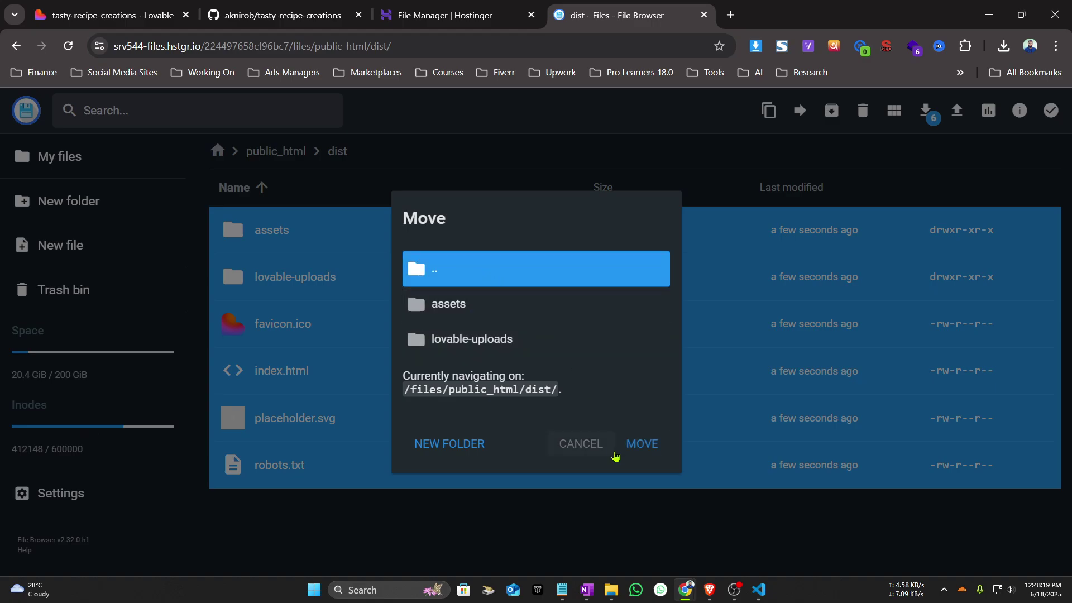
left_click(642, 444)
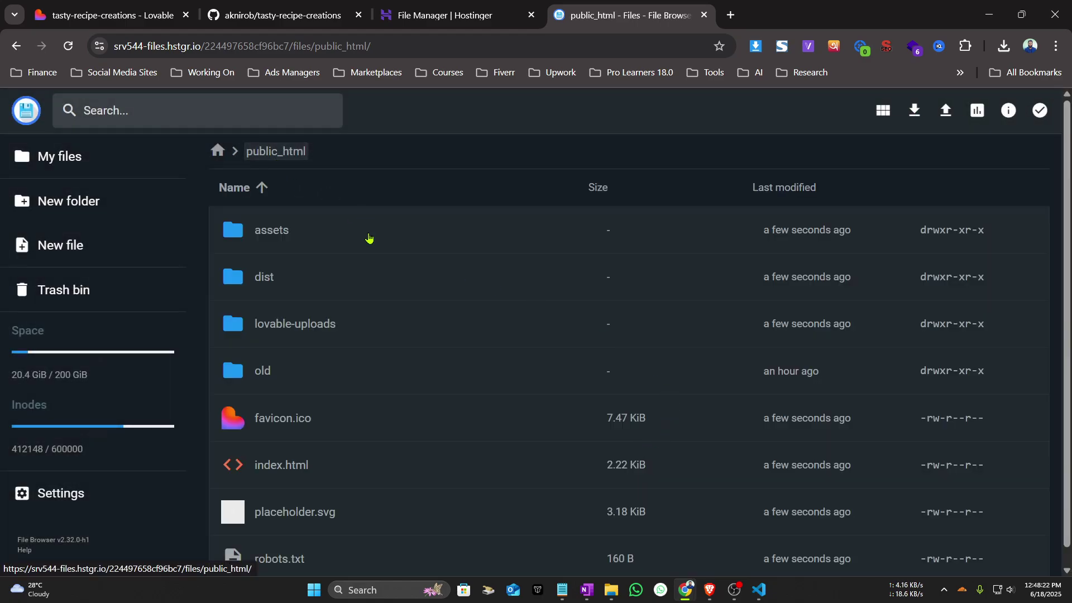
Bring up link options for the airecipemaker.pronirob.com domain on its Hostinger dashboard
scroll(283, 462, "down", 1)
scroll(318, 458, "up", 1)
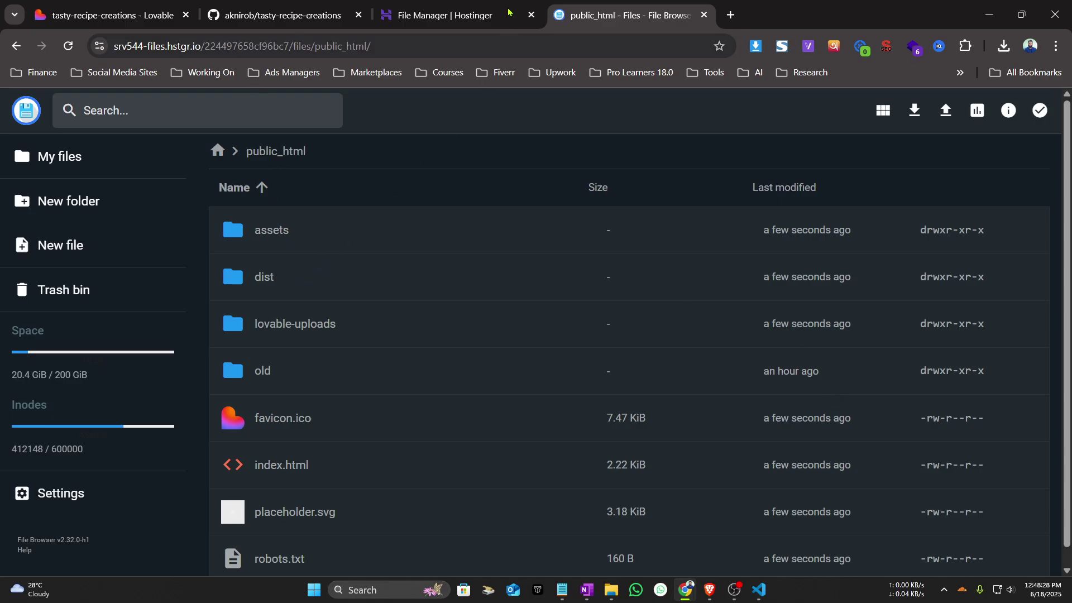
left_click(447, 15)
left_click(620, 15)
left_click(256, 5)
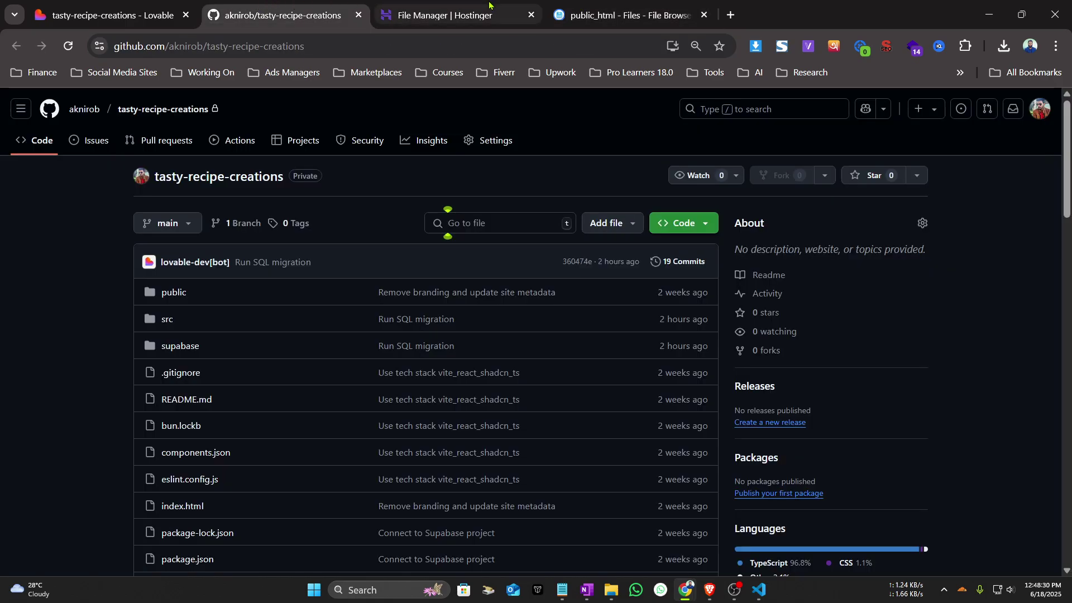
left_click(447, 15)
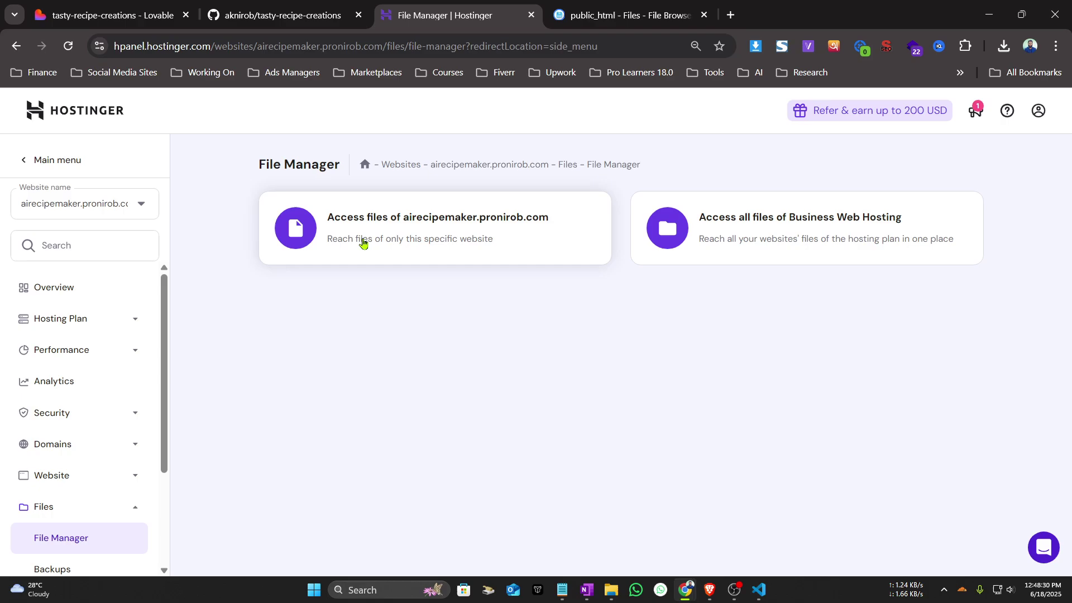
left_click(464, 165)
double_click(437, 165)
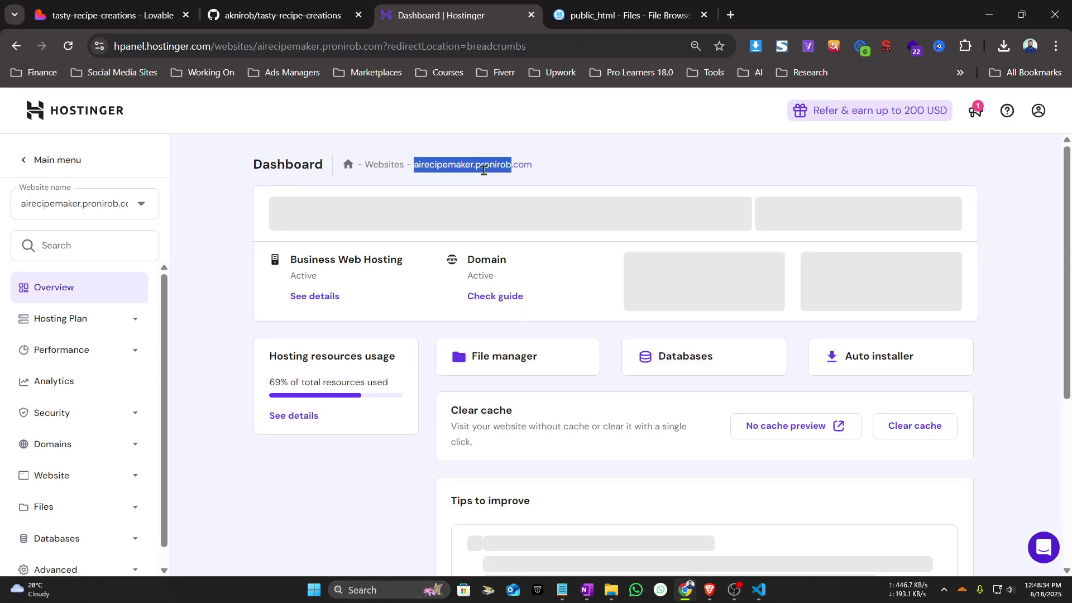
right_click(506, 165)
Open airecipemaker.pronirob.com in a new tab and scroll through the live recipe site
left_click(559, 185)
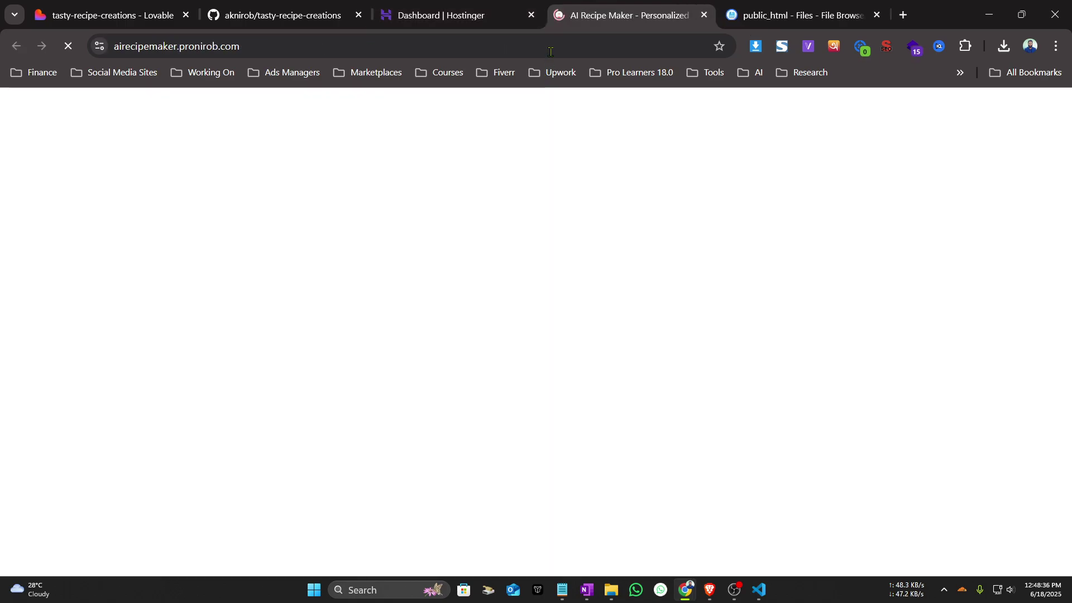
scroll(366, 302, "down", 12)
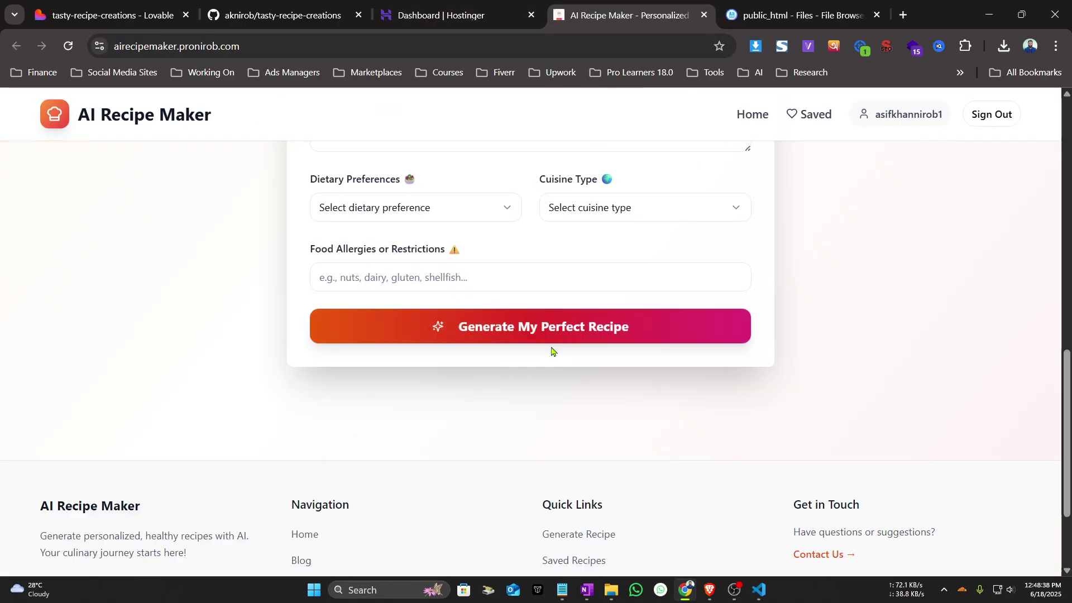
scroll(553, 352, "up", 12)
left_click(274, 44)
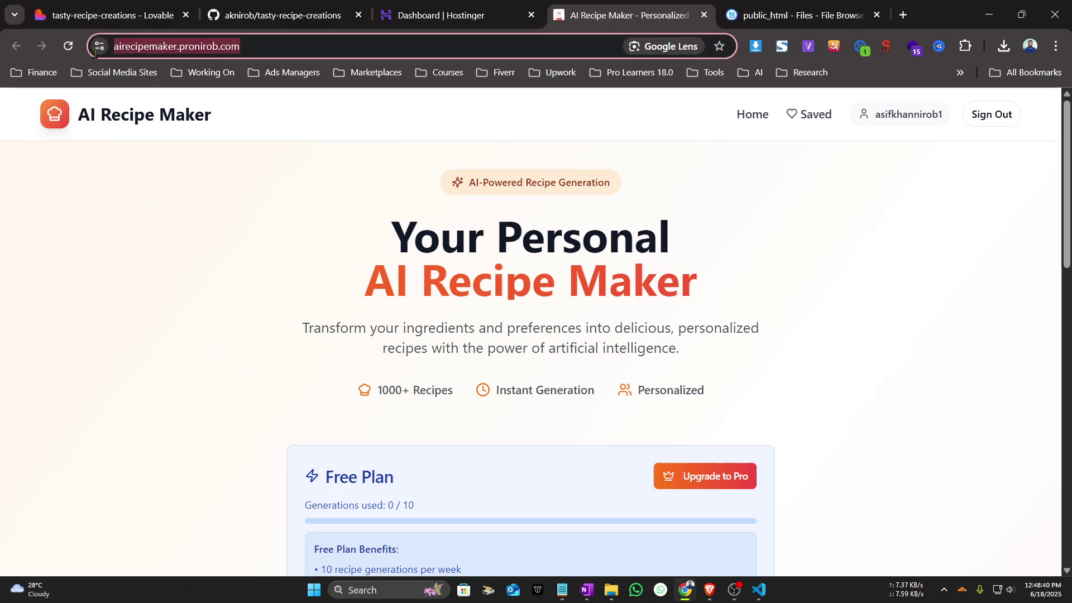
left_click(184, 318)
scroll(247, 363, "down", 3)
scroll(247, 363, "down", 10)
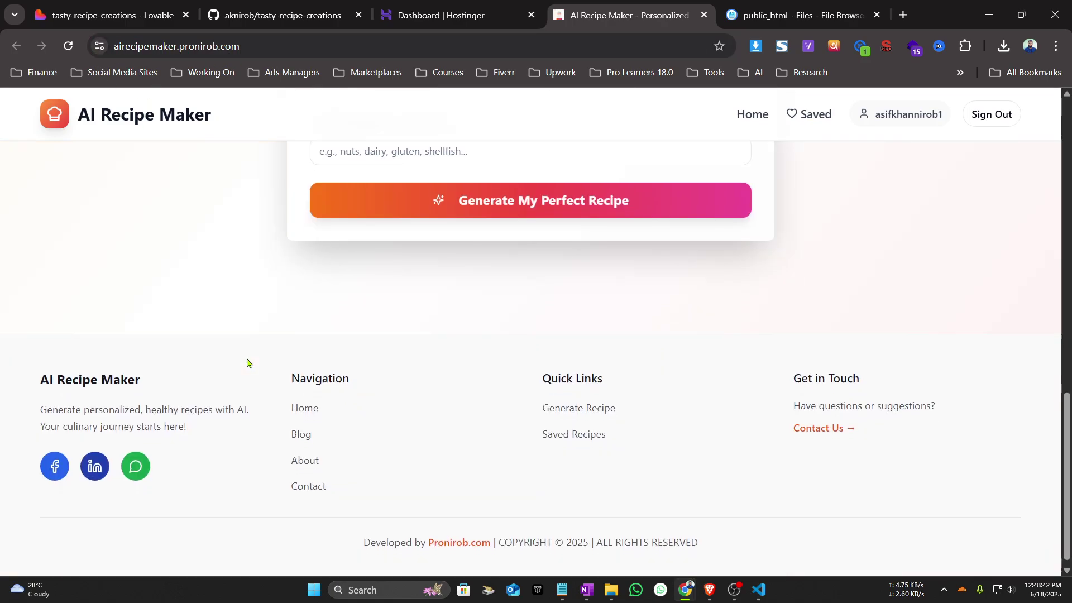
scroll(247, 364, "up", 11)
scroll(247, 364, "down", 2)
scroll(249, 358, "up", 5)
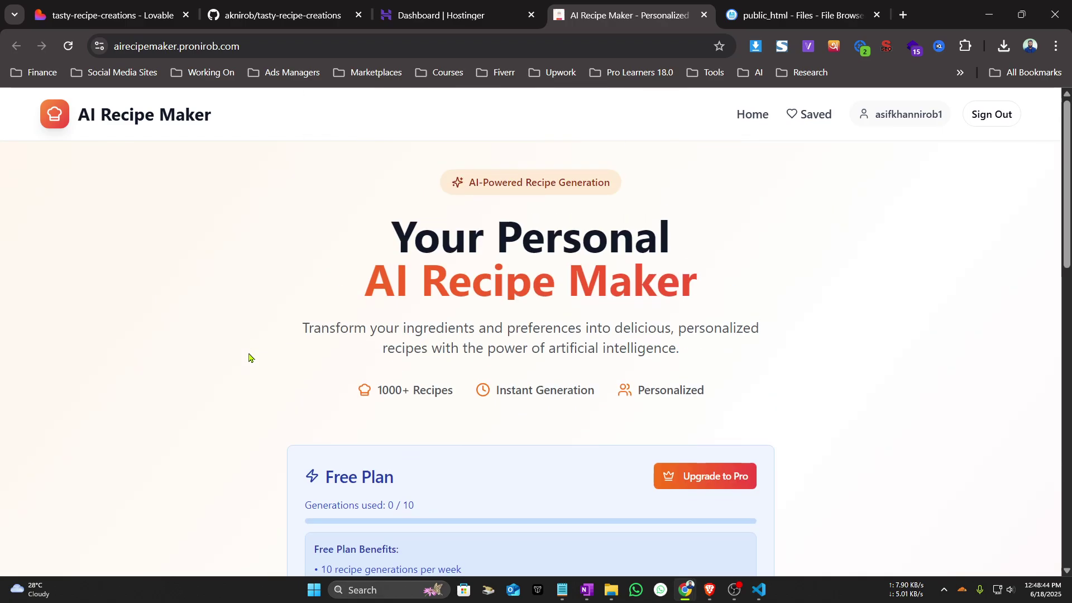
scroll(248, 354, "down", 11)
scroll(277, 360, "up", 2)
scroll(391, 307, "down", 2)
Enter 'breakfast' as the meal, choose Vegetarian diet and Italian cuisine
left_click(486, 249)
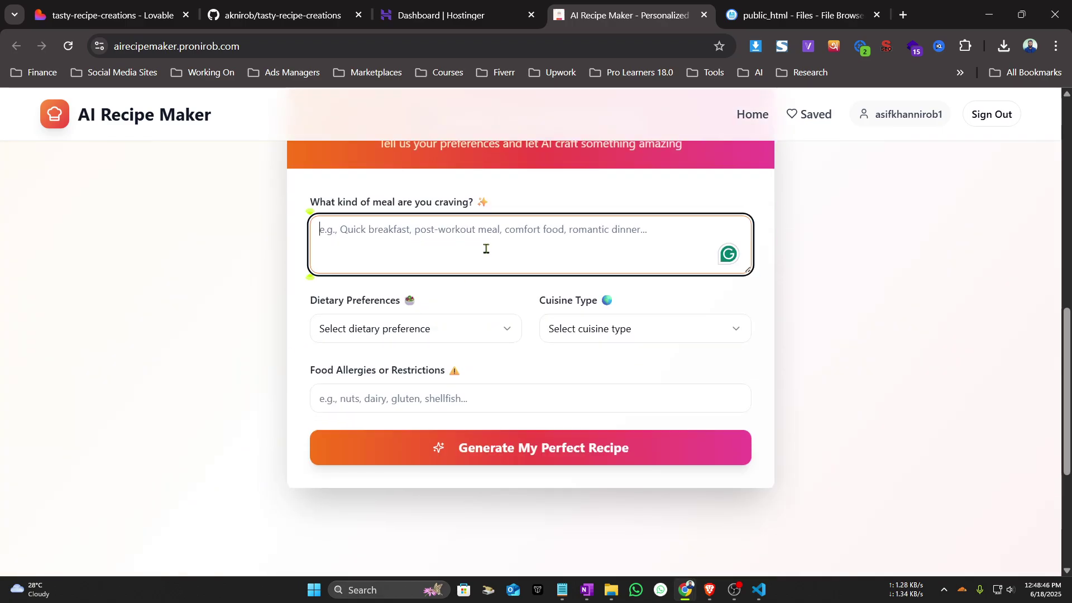
type("break")
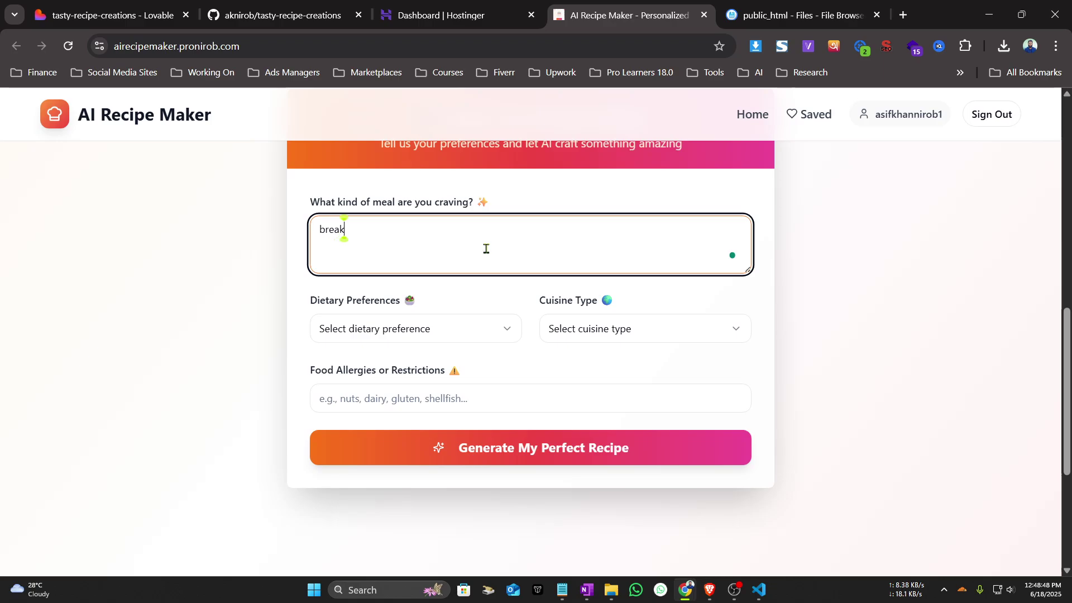
type("fast")
left_click(424, 329)
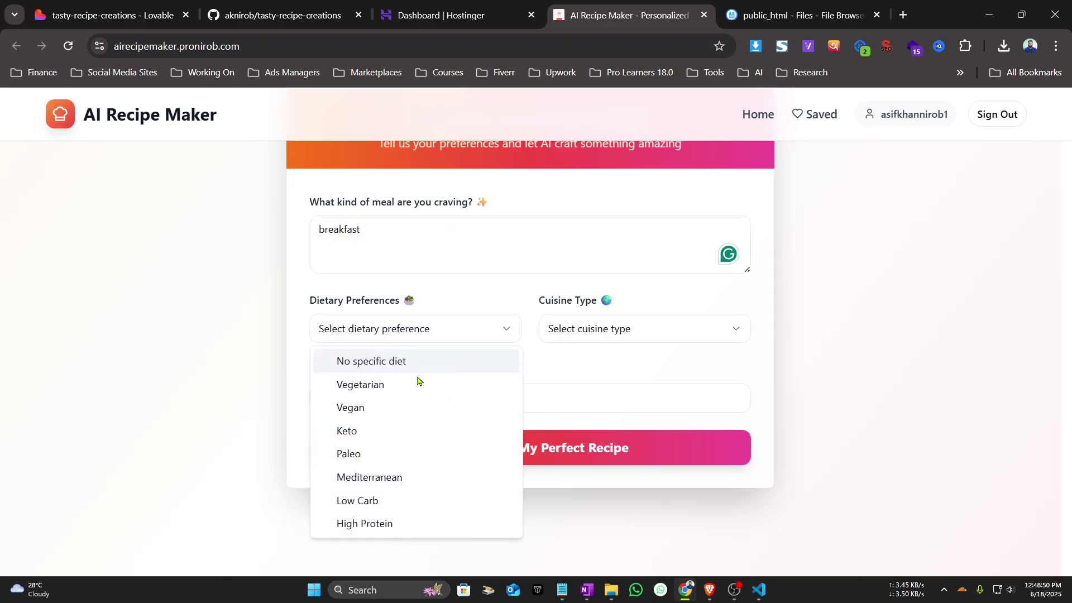
left_click(431, 395)
left_click(661, 334)
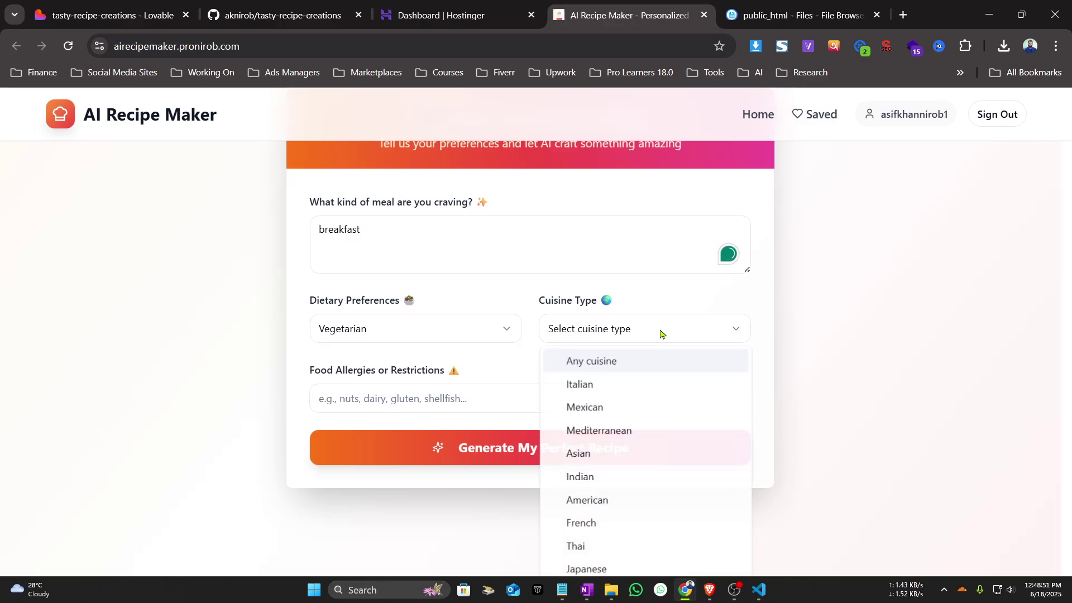
left_click(590, 394)
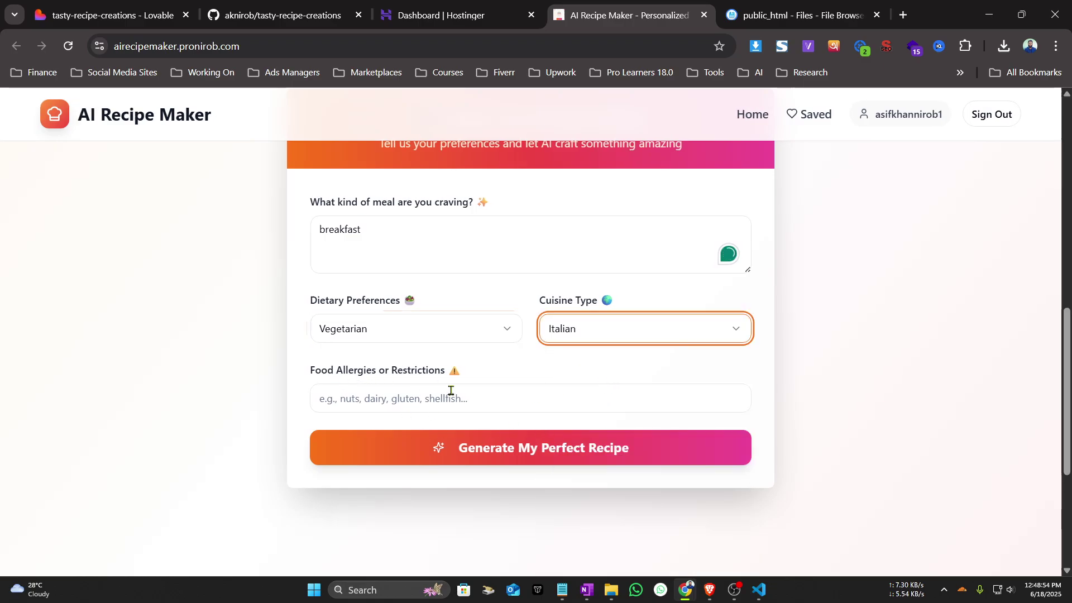
left_click(495, 394)
Generate the vegetarian Italian breakfast recipe and check its Ricotta and Spinach Stuffed Crepes title
left_click(517, 445)
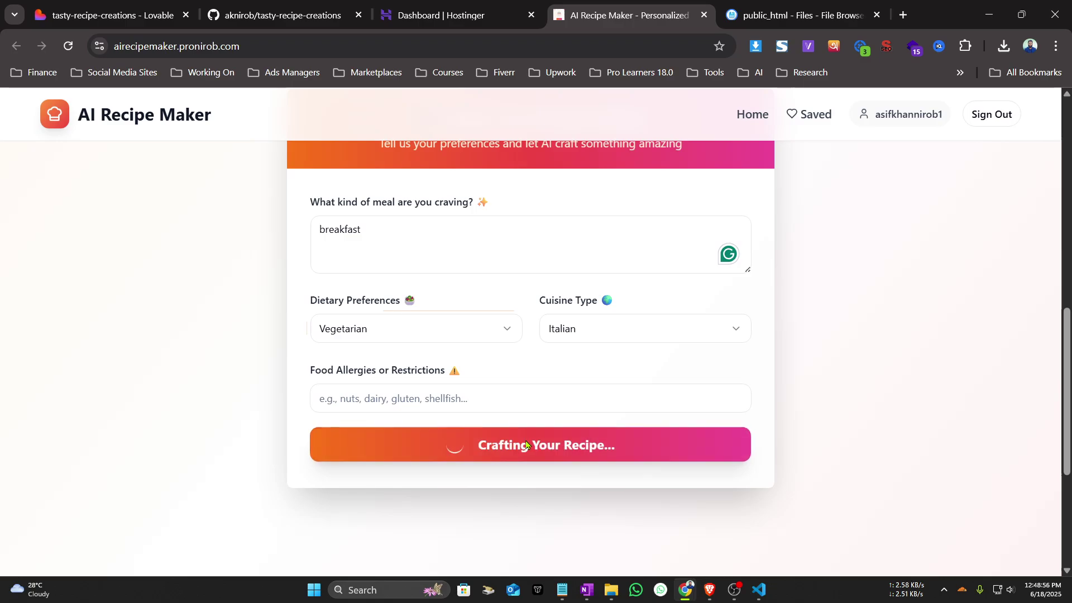
scroll(847, 416, "up", 2)
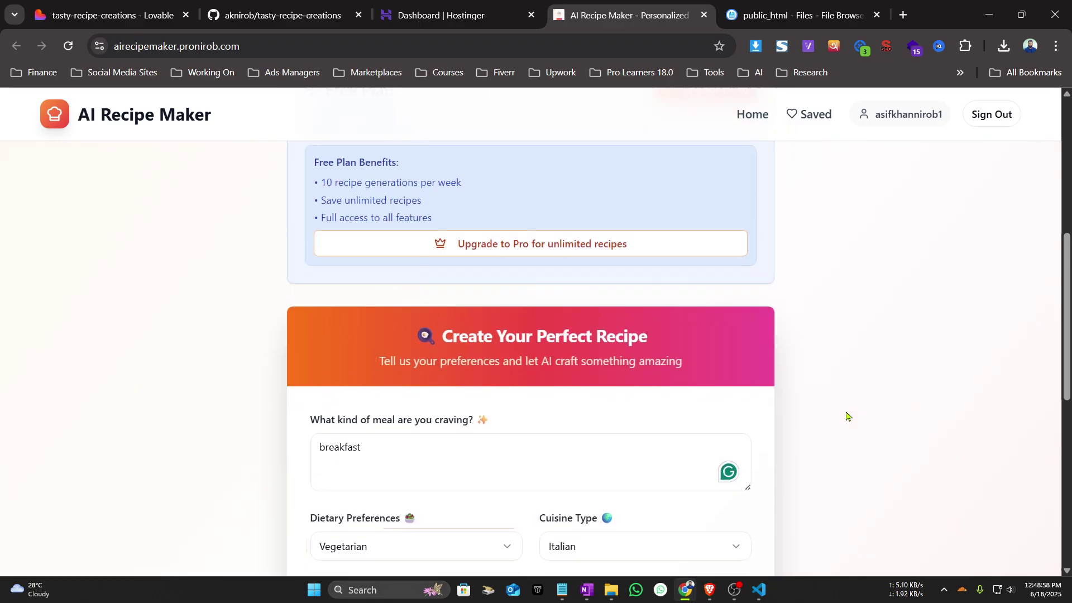
scroll(847, 416, "down", 2)
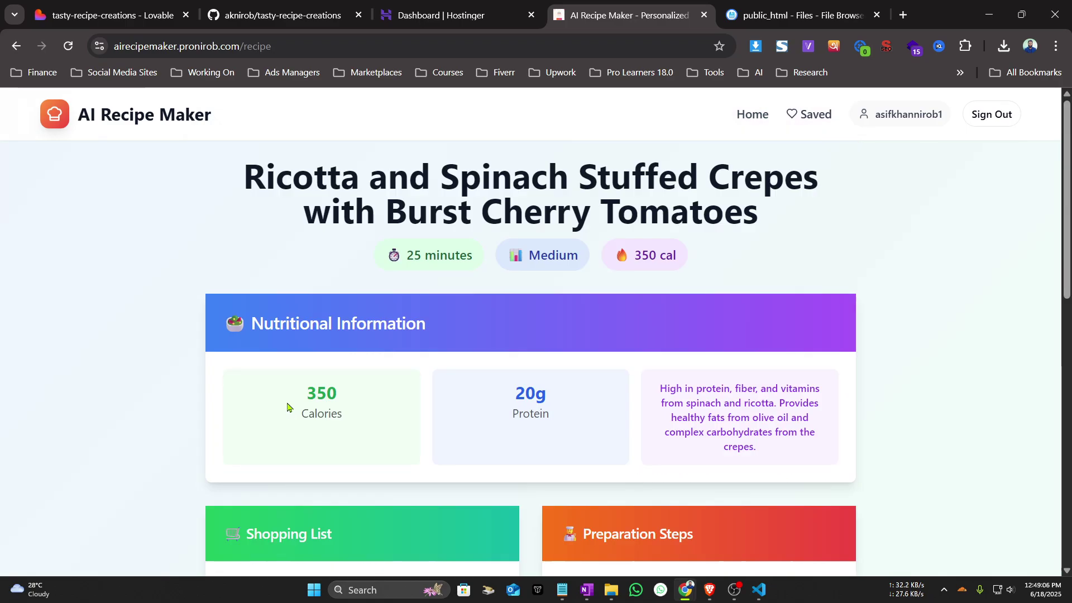
left_click_drag(237, 195, 787, 216)
left_click(787, 216)
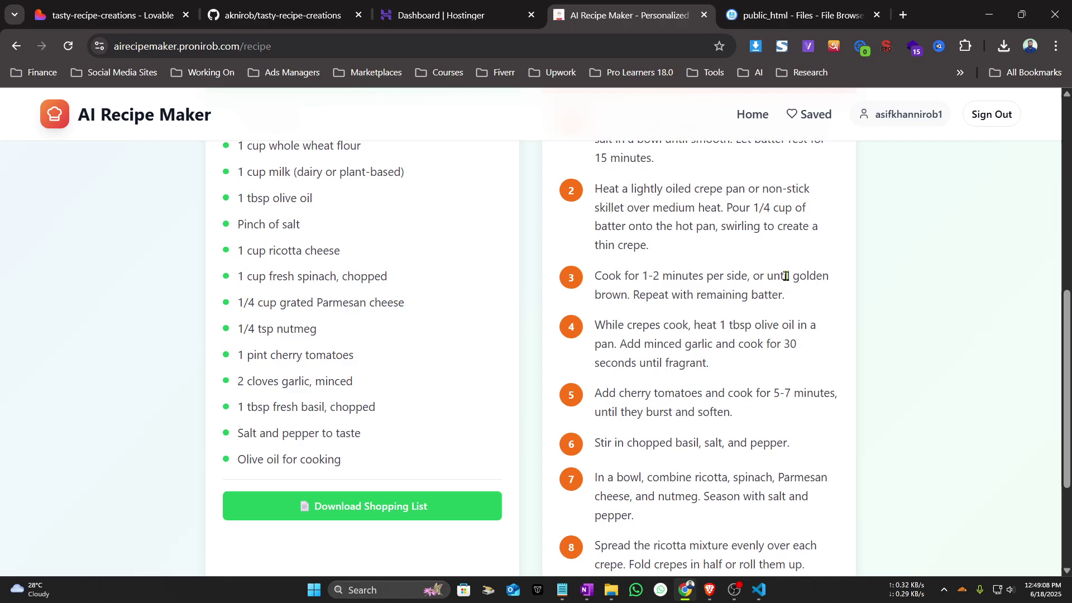
scroll(786, 276, "down", 3)
scroll(661, 501, "up", 15)
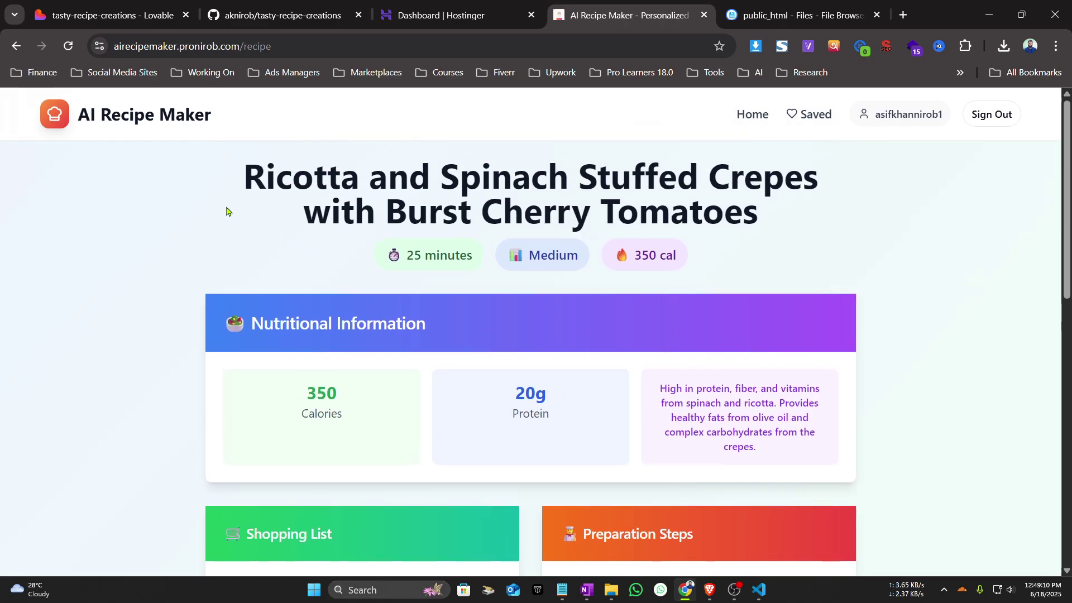
left_click_drag(226, 211, 936, 210)
left_click(888, 223)
Review the crepes recipe's Nutritional Information, Shopping List and ten Preparation Steps
scroll(754, 376, "down", 5)
scroll(658, 398, "up", 5)
scroll(744, 318, "down", 4)
scroll(389, 302, "down", 4)
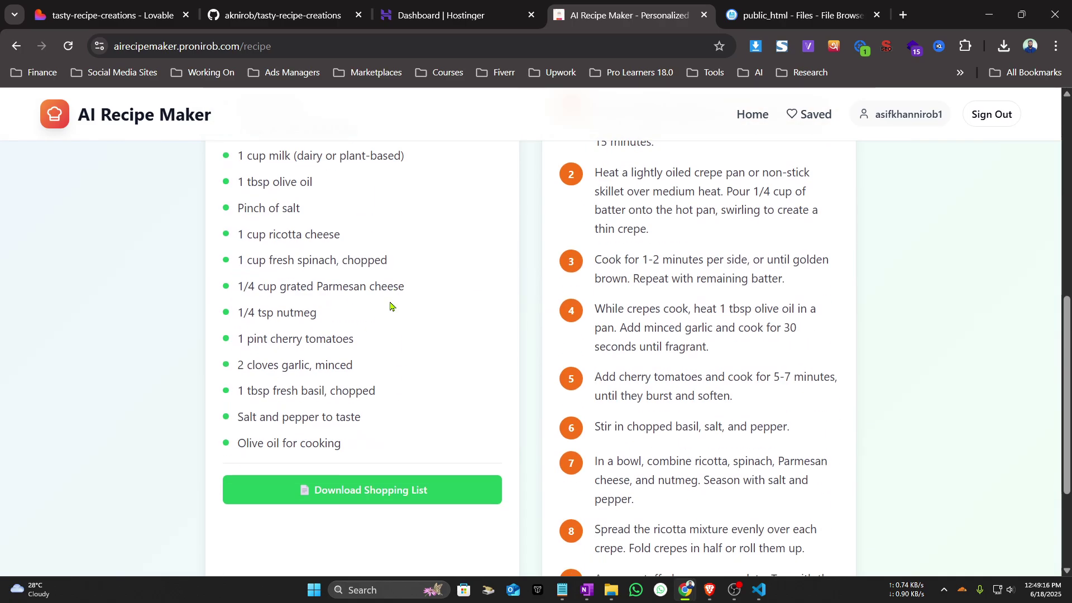
scroll(391, 304, "up", 4)
left_click_drag(581, 292, 751, 290)
left_click(751, 290)
scroll(750, 295, "down", 1)
scroll(750, 293, "down", 7)
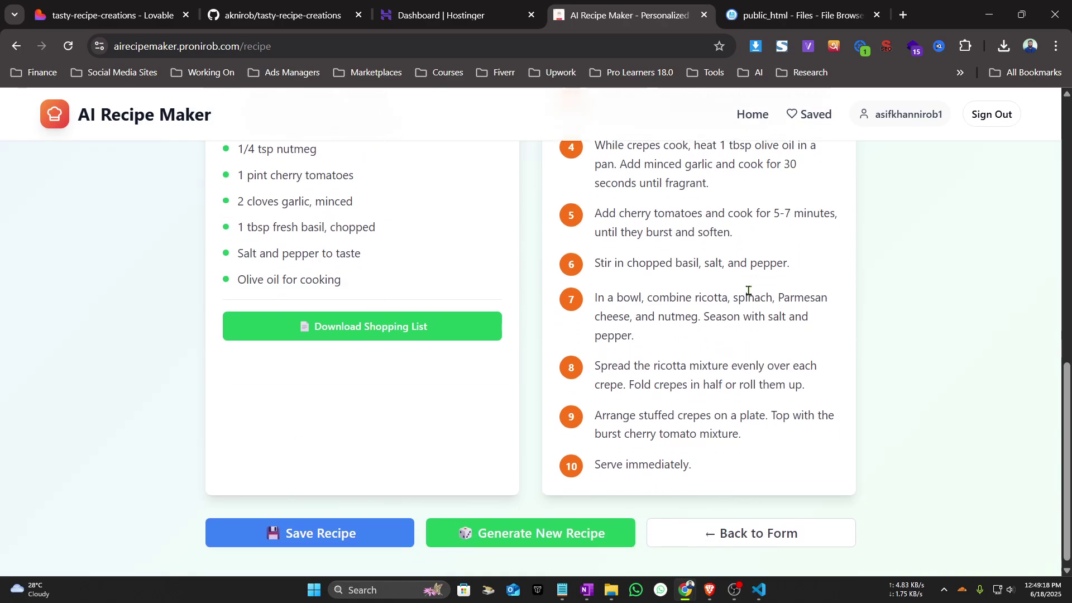
scroll(879, 373, "up", 12)
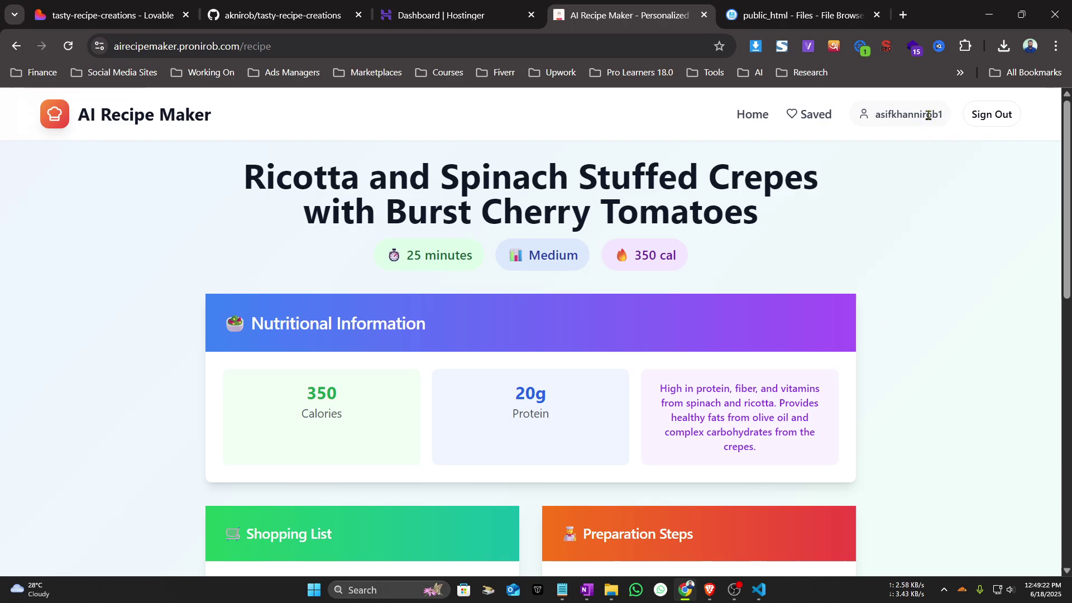
Return to the AI Recipe Maker home page
left_click(754, 115)
scroll(433, 296, "down", 4)
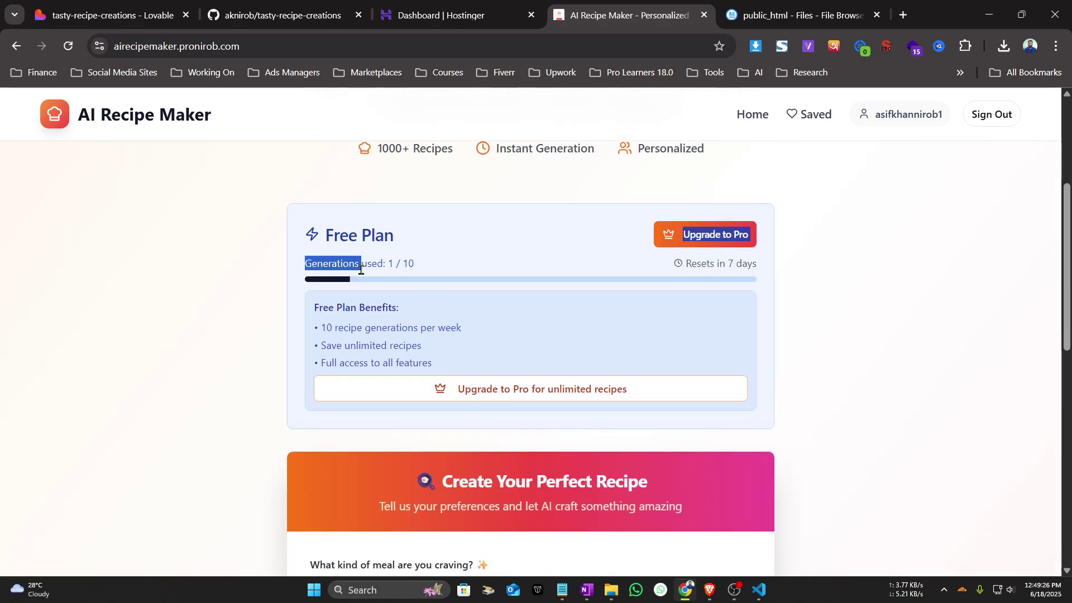
scroll(849, 237, "up", 2)
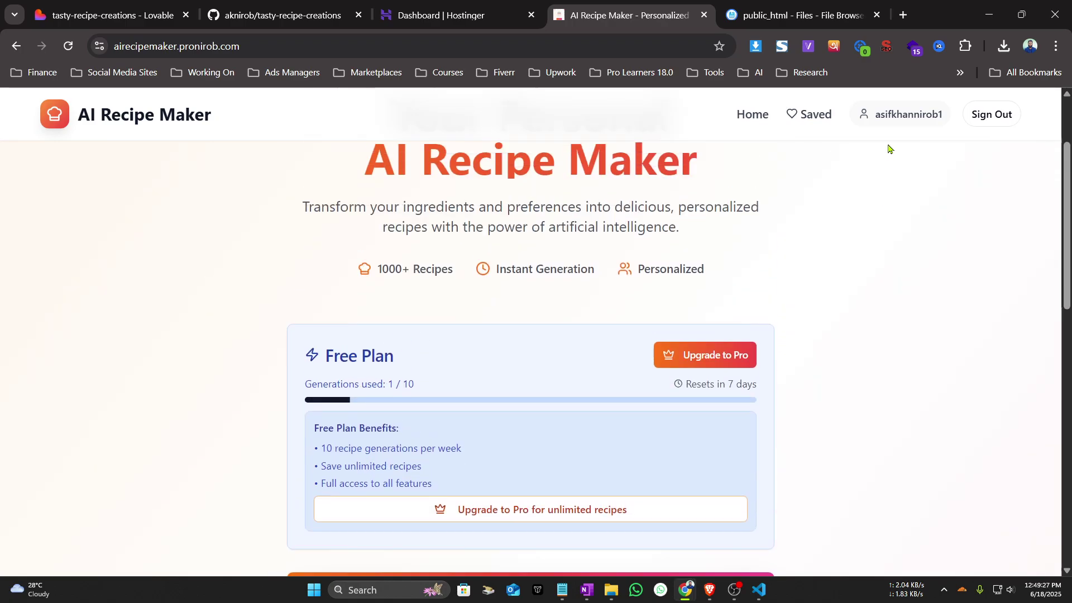
Sign out and confirm the guest home page shows 0 / 3 generations used
left_click(983, 122)
scroll(630, 398, "down", 4)
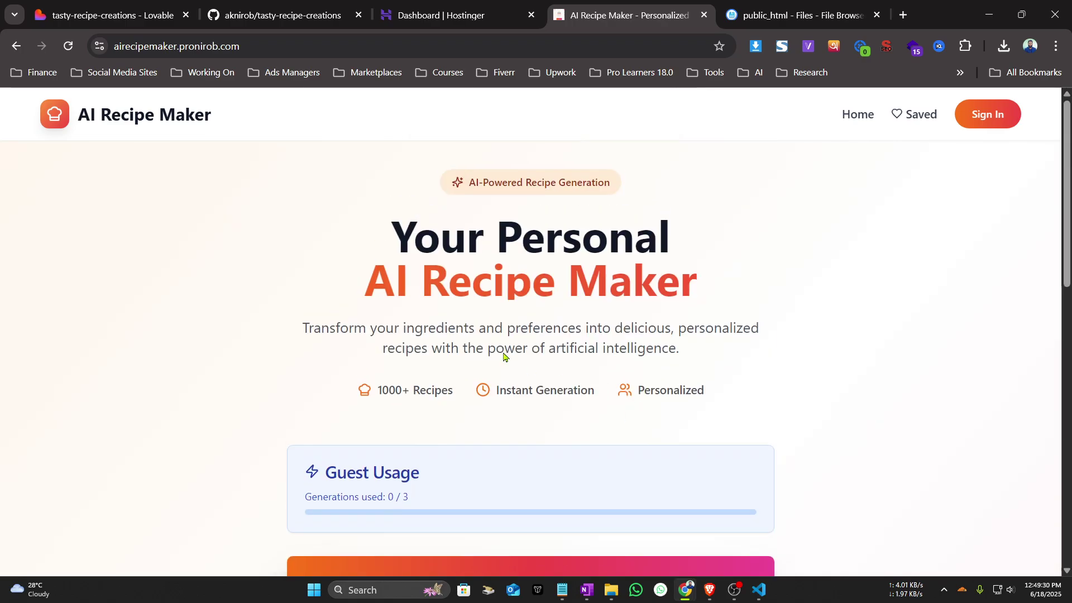
scroll(809, 335, "down", 8)
scroll(470, 325, "up", 1)
scroll(471, 325, "up", 2)
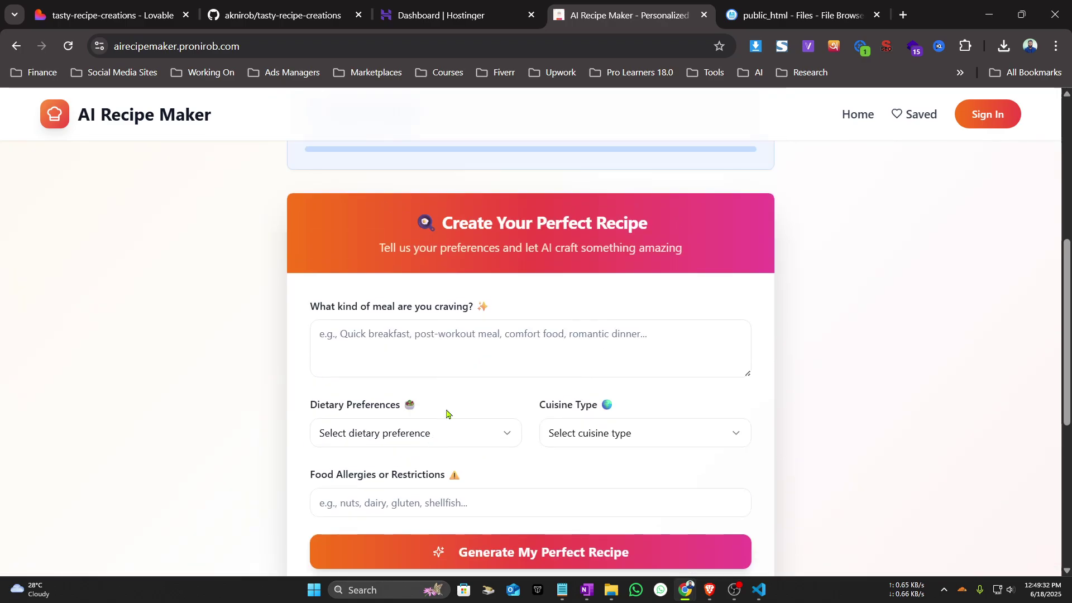
scroll(282, 311, "down", 12)
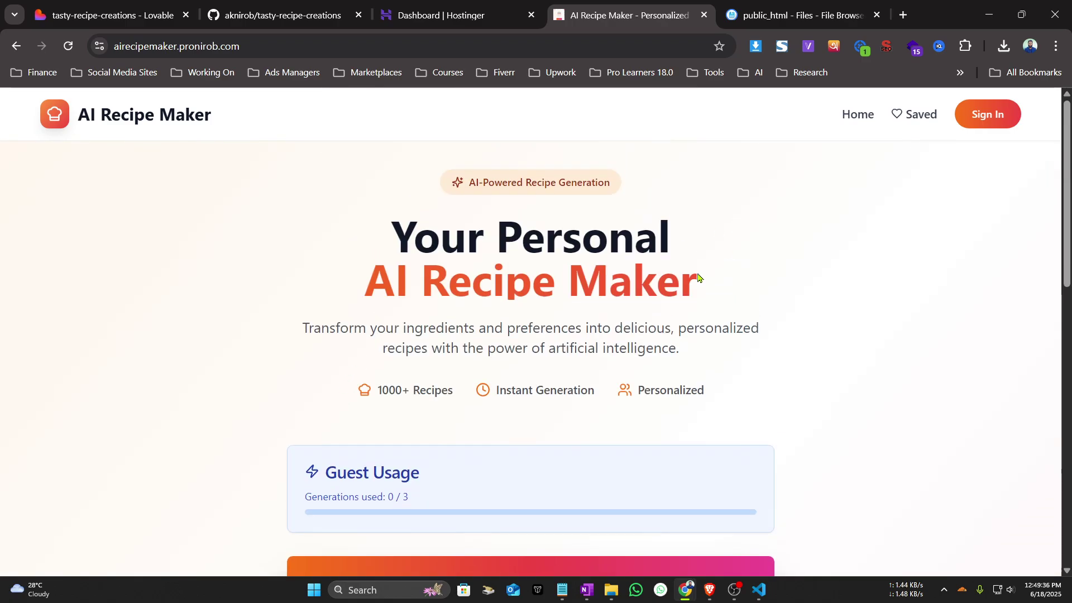
left_click(260, 50)
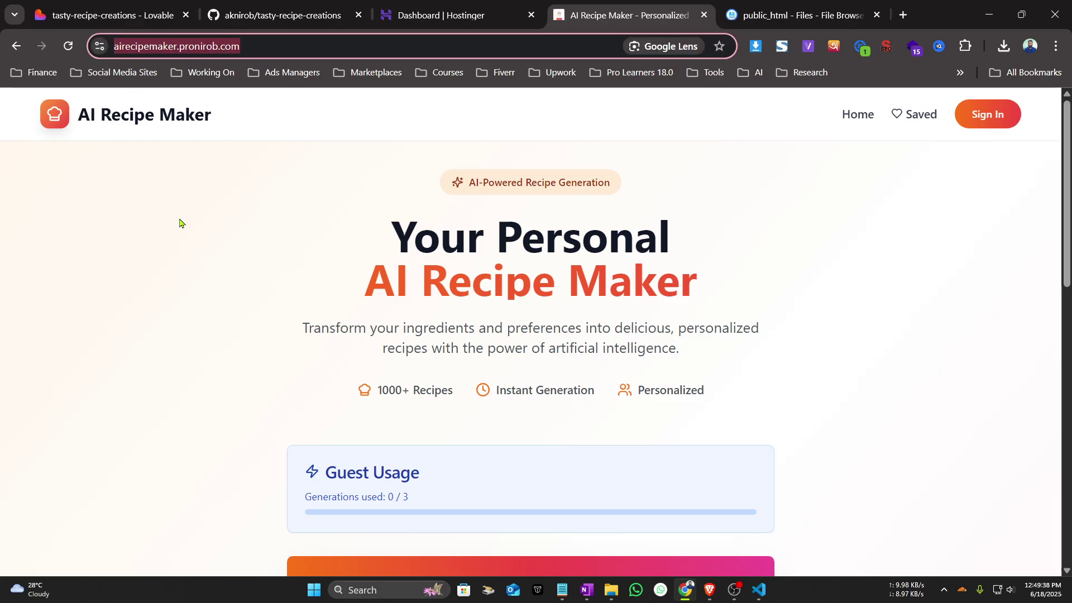
left_click(182, 223)
left_click(463, 24)
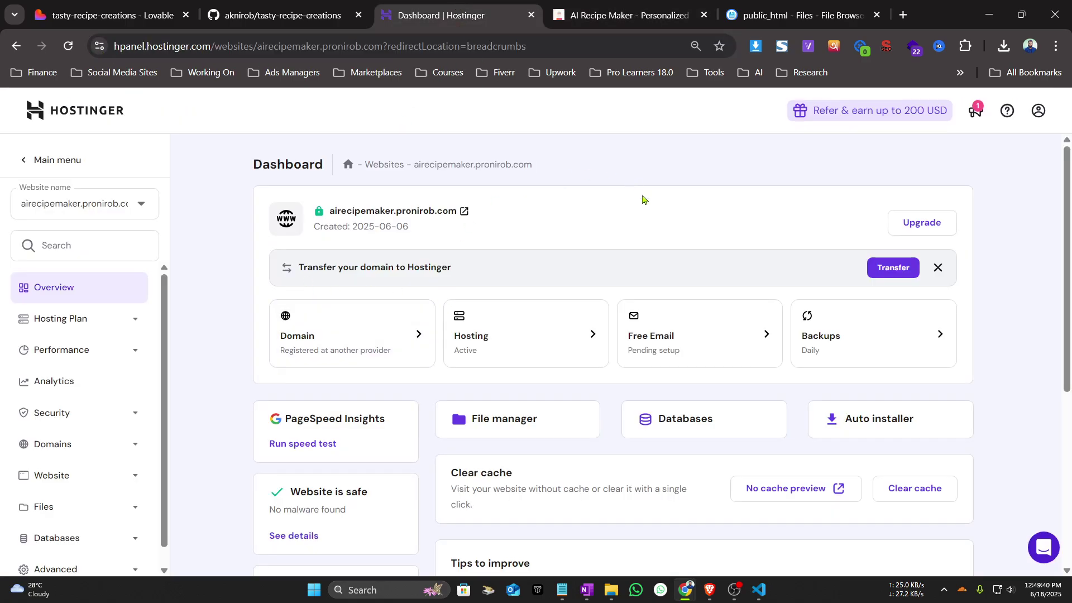
left_click(629, 15)
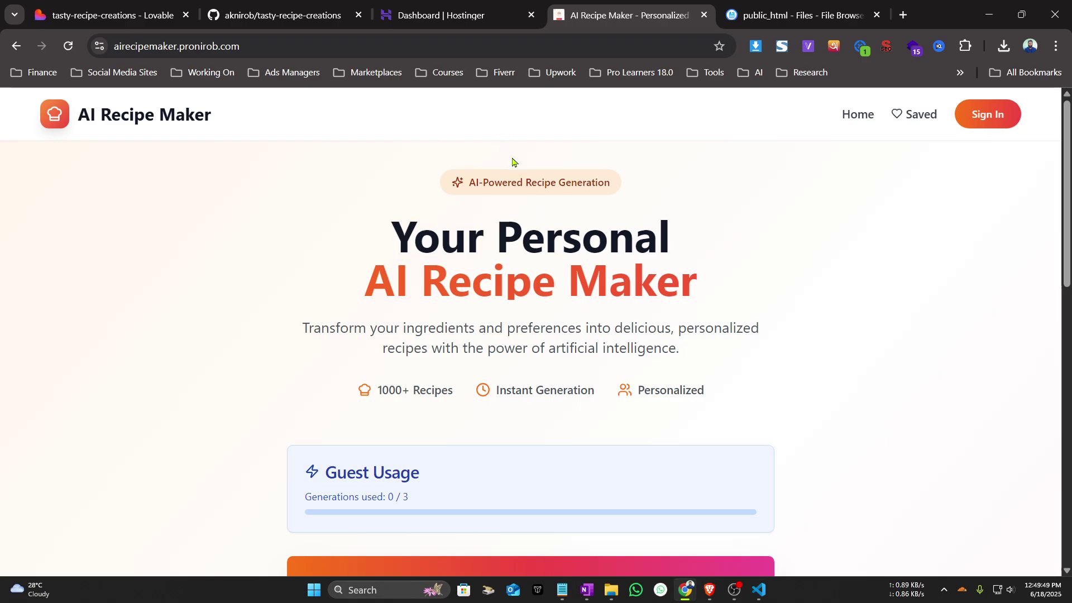
scroll(695, 218, "down", 7)
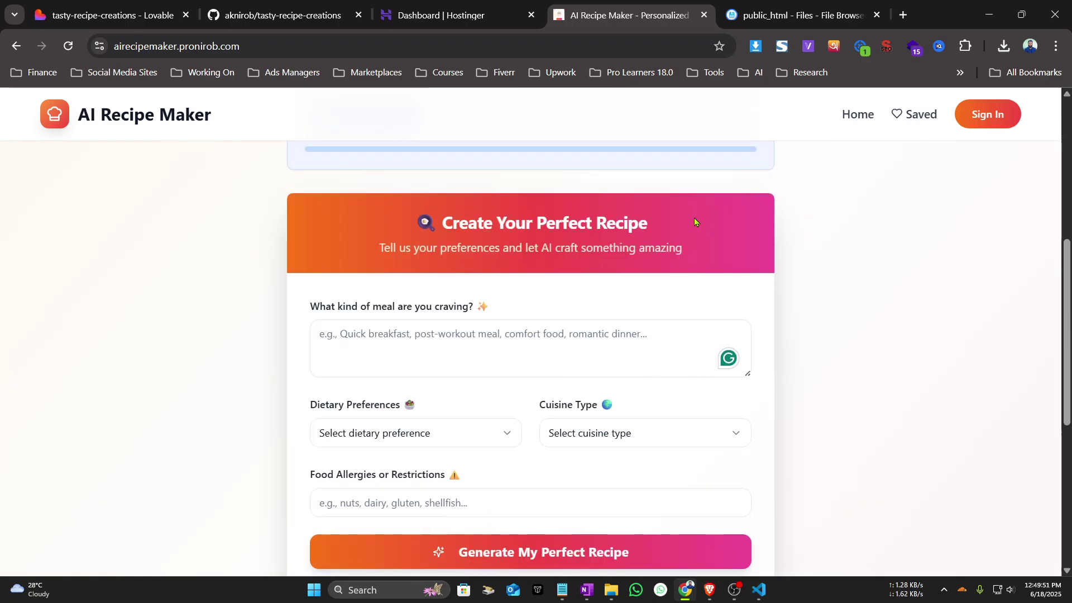
scroll(696, 221, "up", 7)
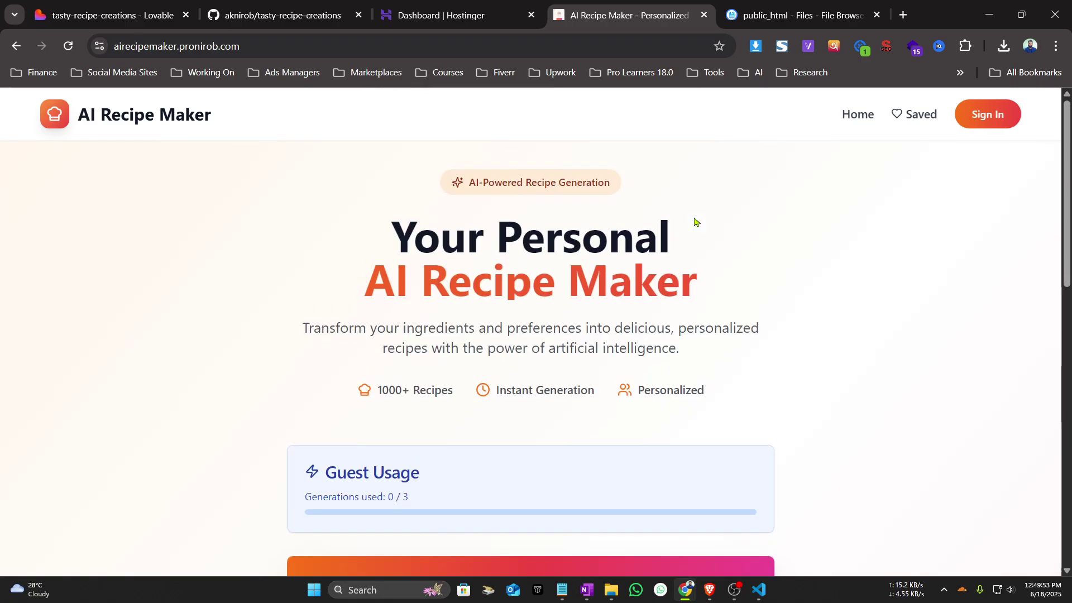
scroll(722, 228, "down", 12)
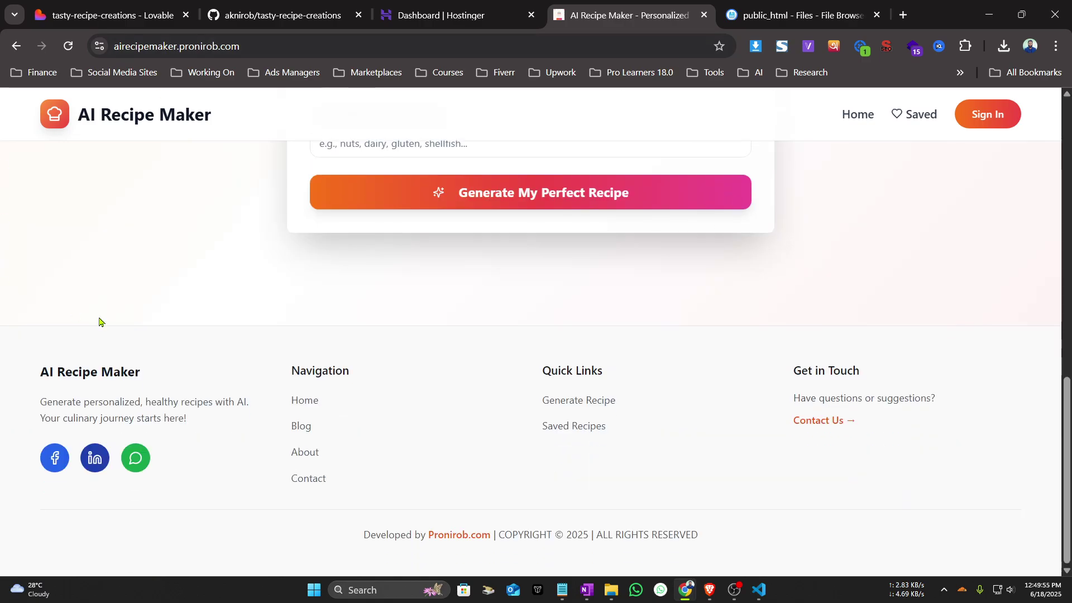
scroll(151, 358, "up", 9)
scroll(150, 359, "up", 4)
left_click(179, 46)
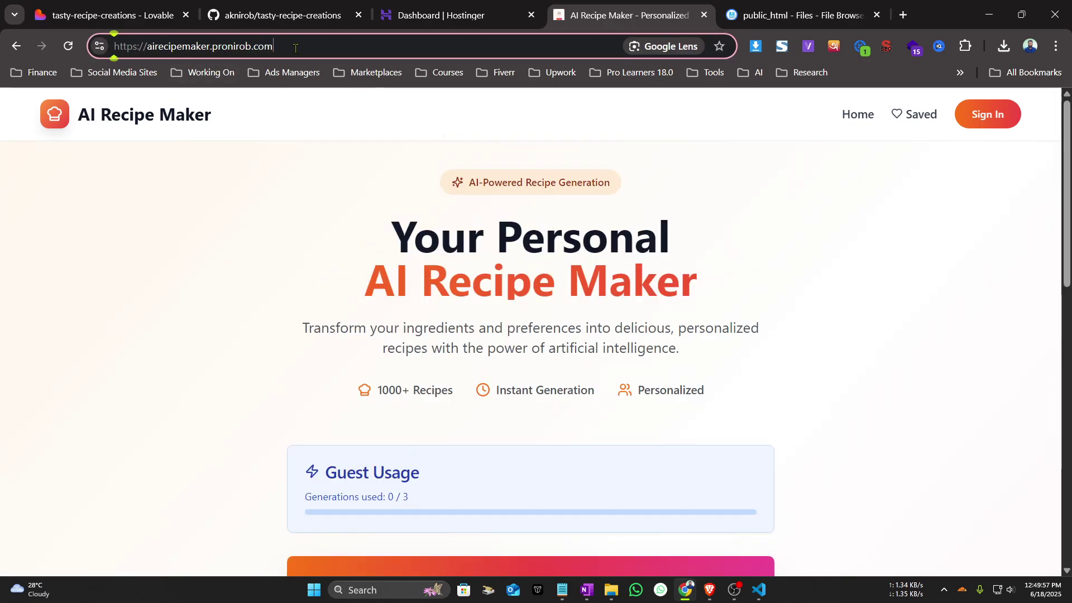
left_click(346, 334)
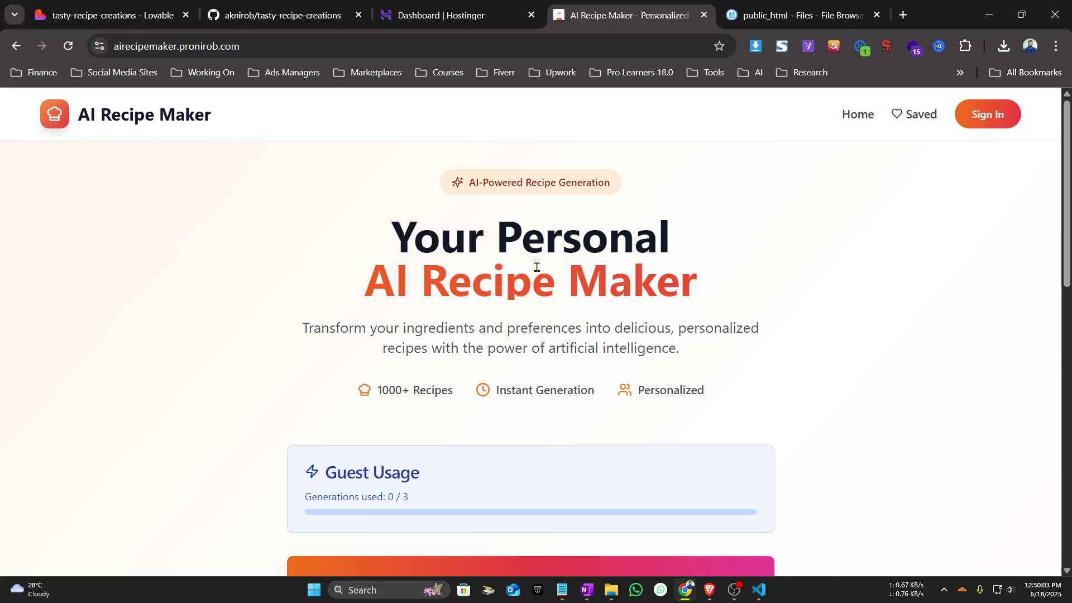
left_click_drag(514, 252, 371, 235)
left_click(766, 278)
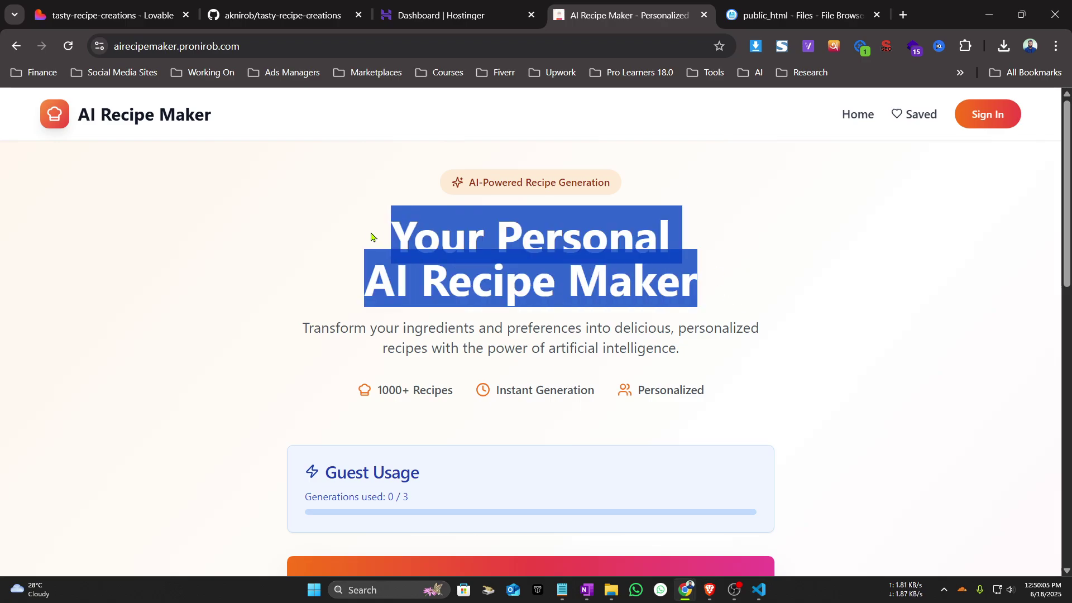
left_click(369, 237)
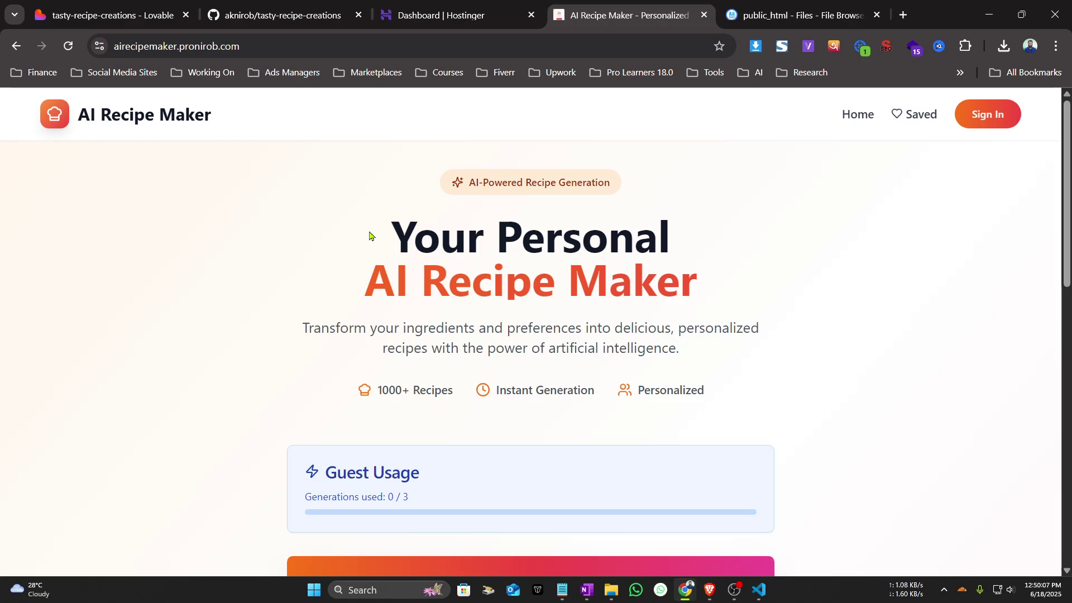